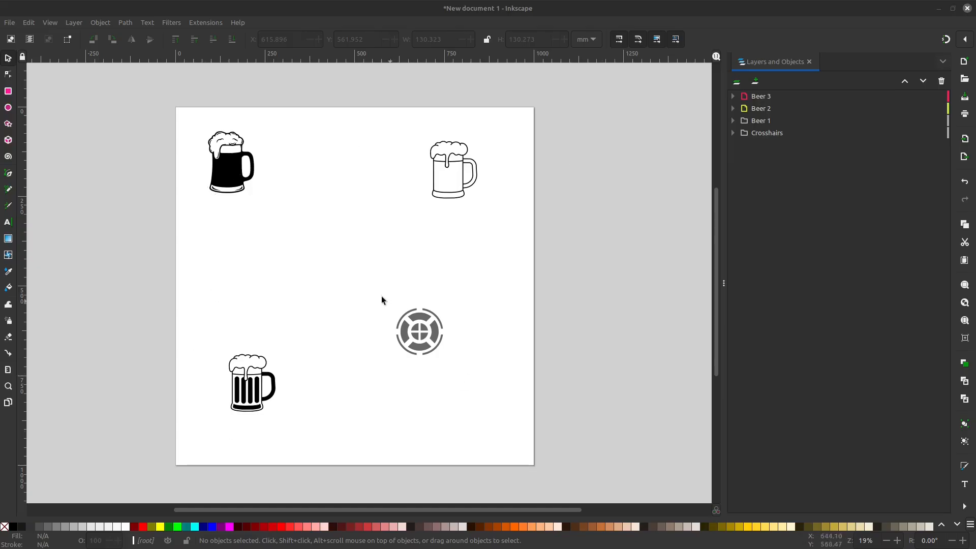
- Select the crosshairs graphic on the canvas and examine its group entry in the objects list
left_click_drag(381, 296, 492, 384)
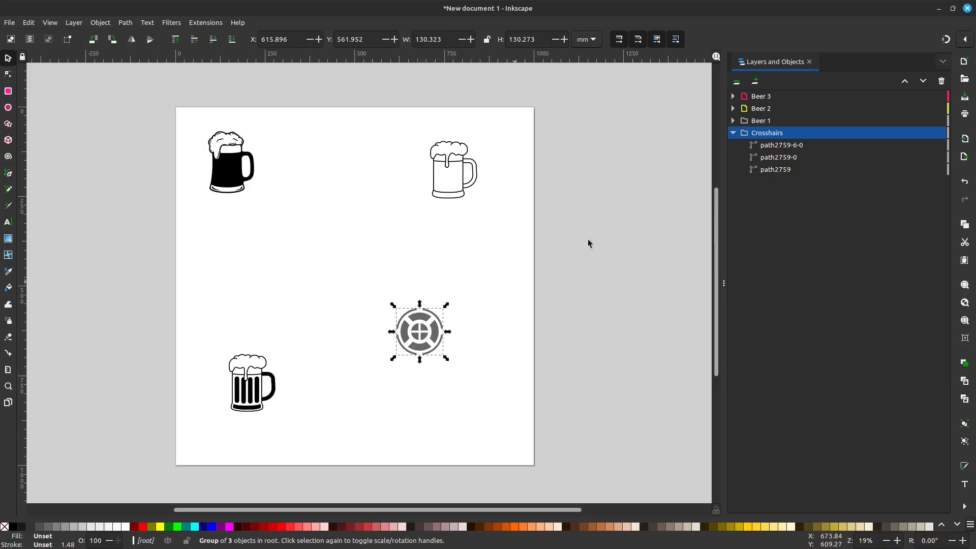
left_click(733, 133)
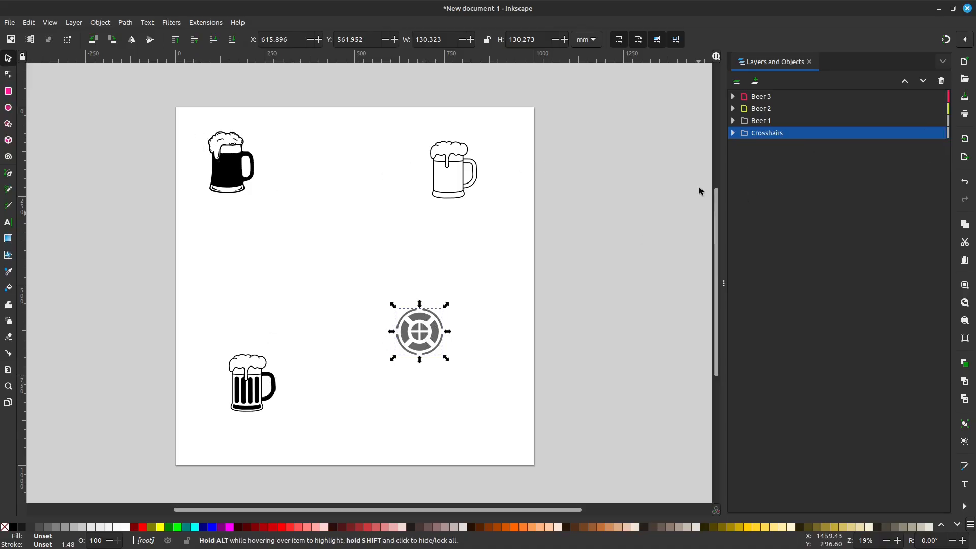
left_click_drag(340, 287, 507, 386)
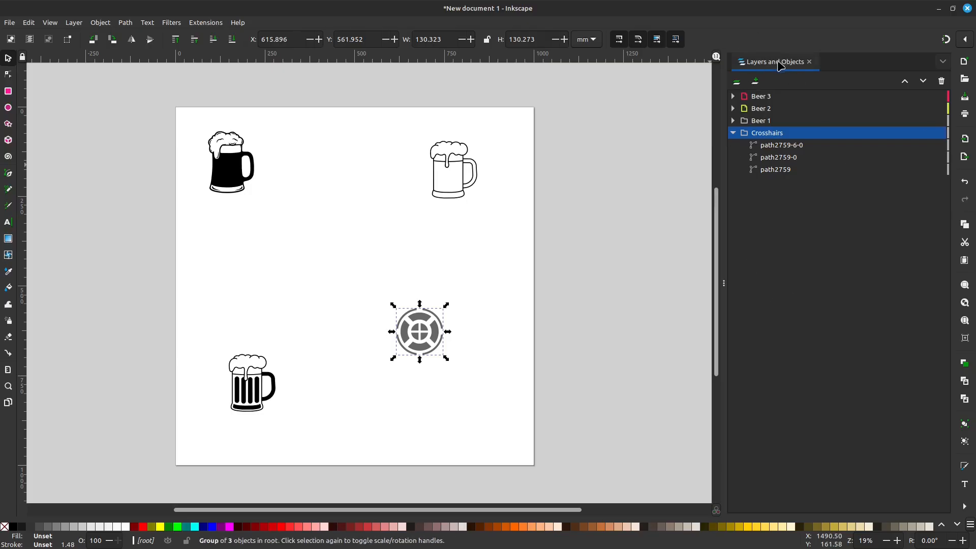
- Close the Layers and Objects dialog, and briefly open and close the Align and Distribute dialog
left_click(943, 62)
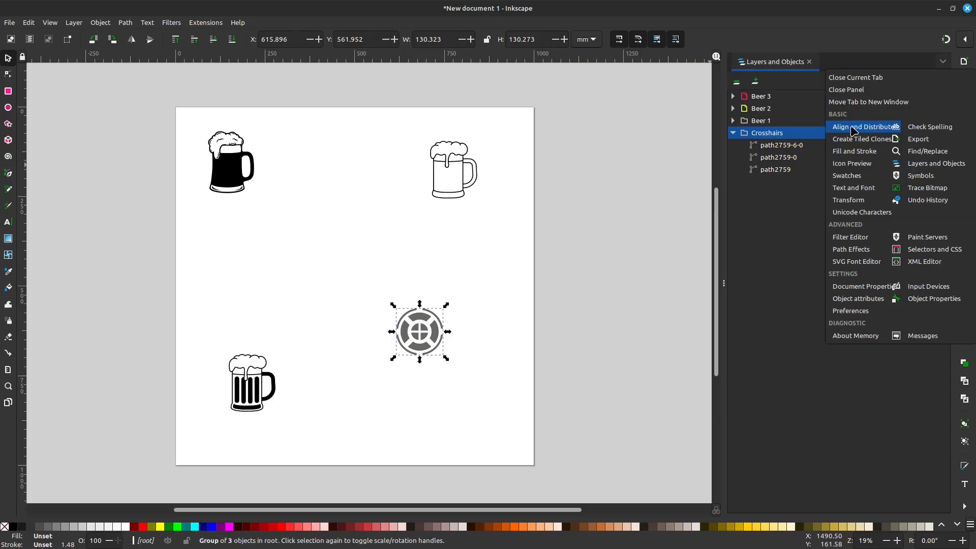
left_click(841, 64)
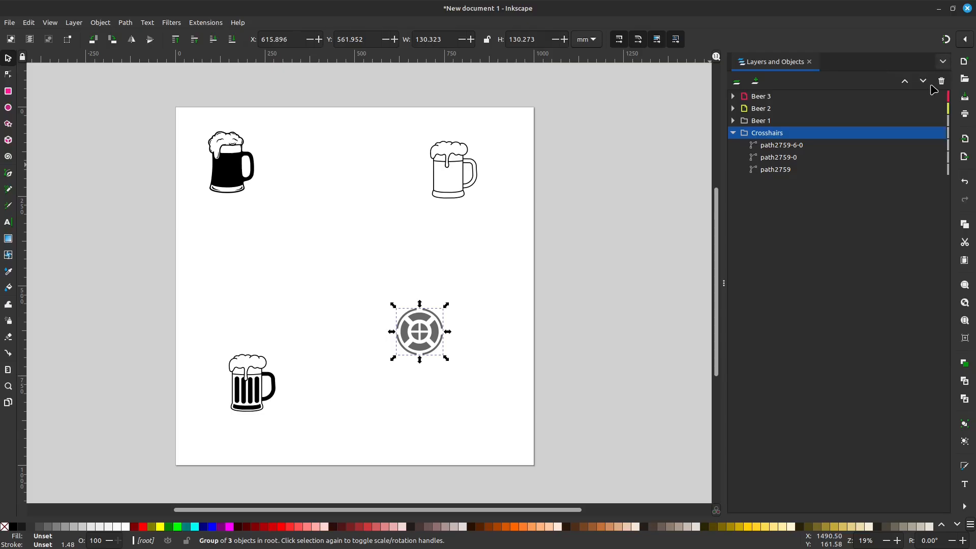
left_click(809, 62)
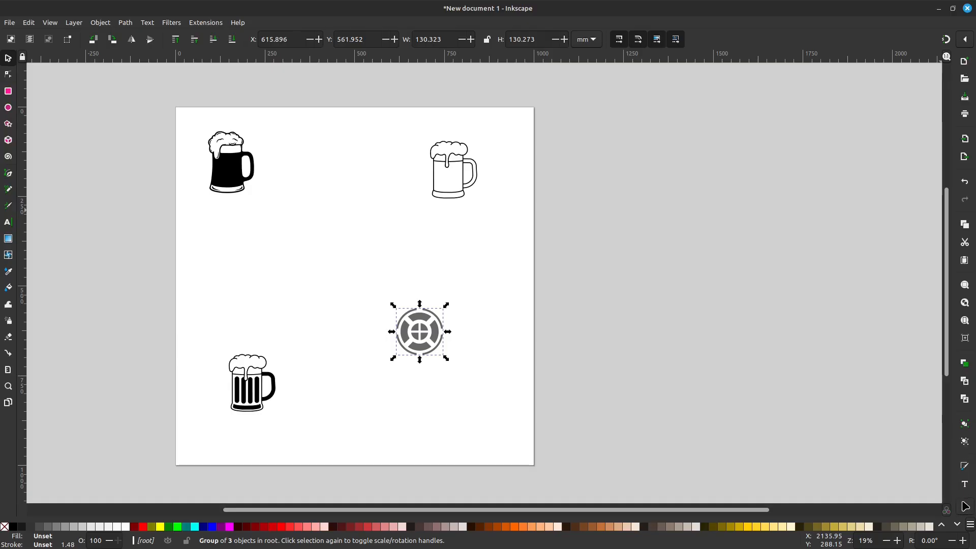
left_click(964, 507)
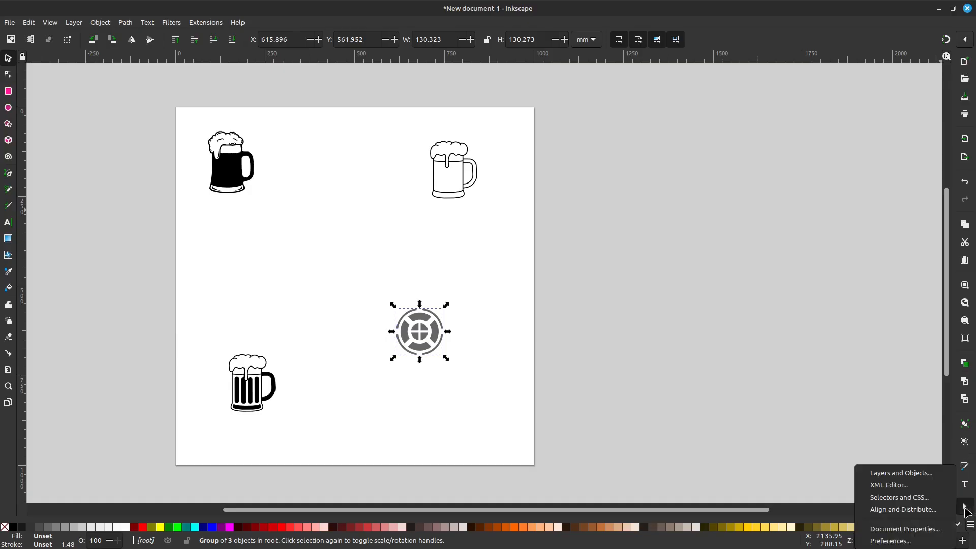
left_click(884, 510)
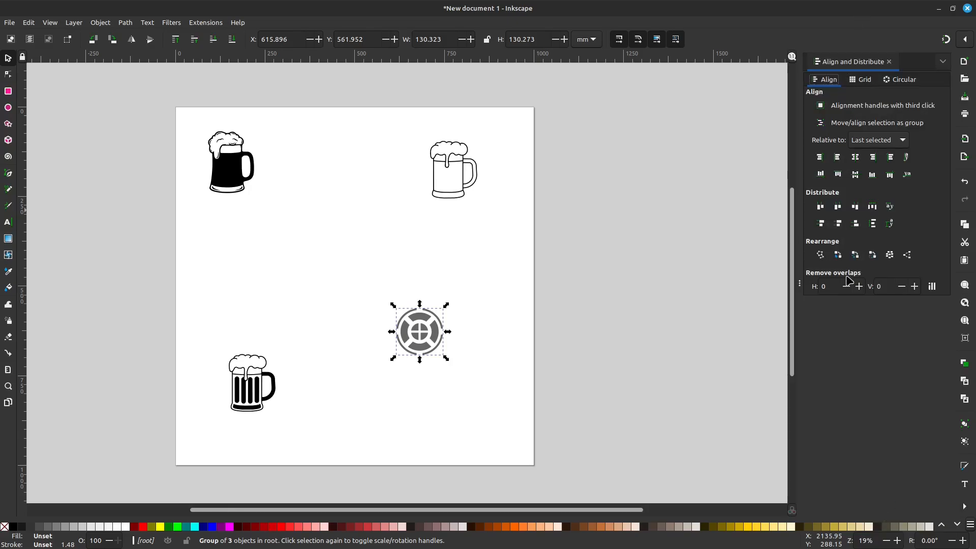
left_click(888, 62)
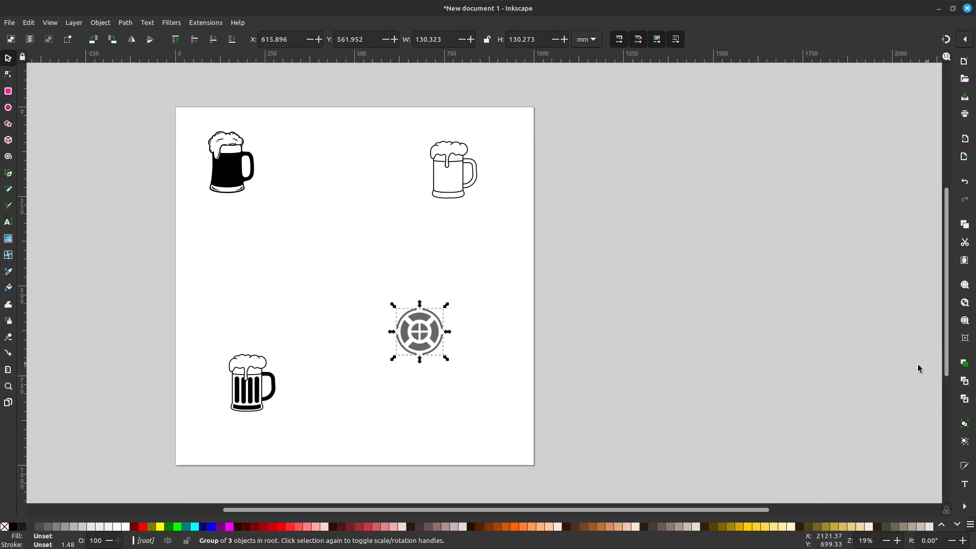
- Reopen the Layers and Objects dialog
left_click(74, 22)
left_click(81, 35)
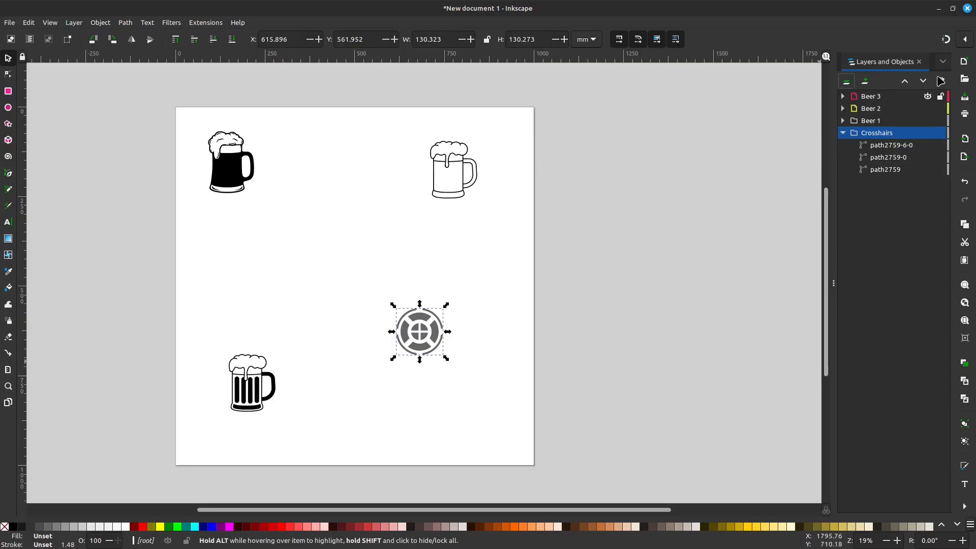
left_click(943, 61)
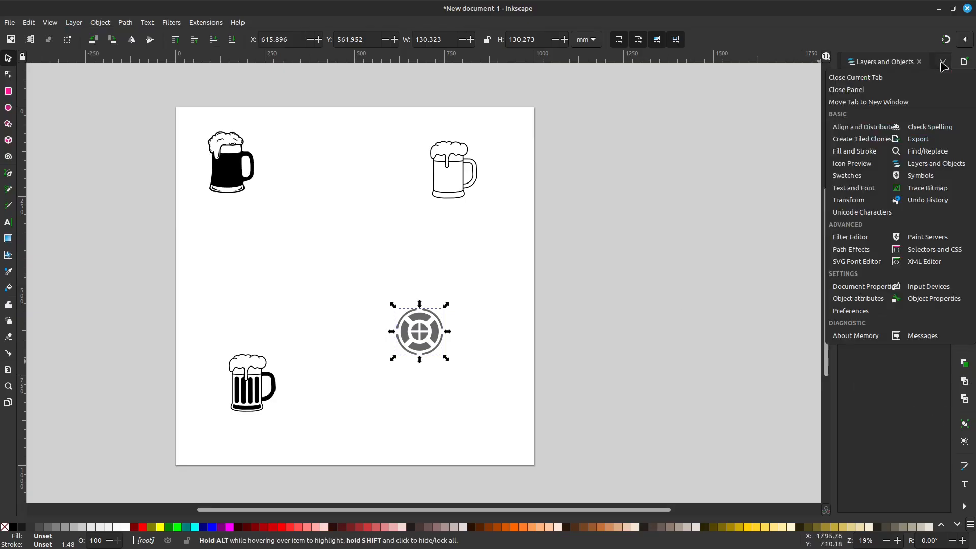
left_click(900, 442)
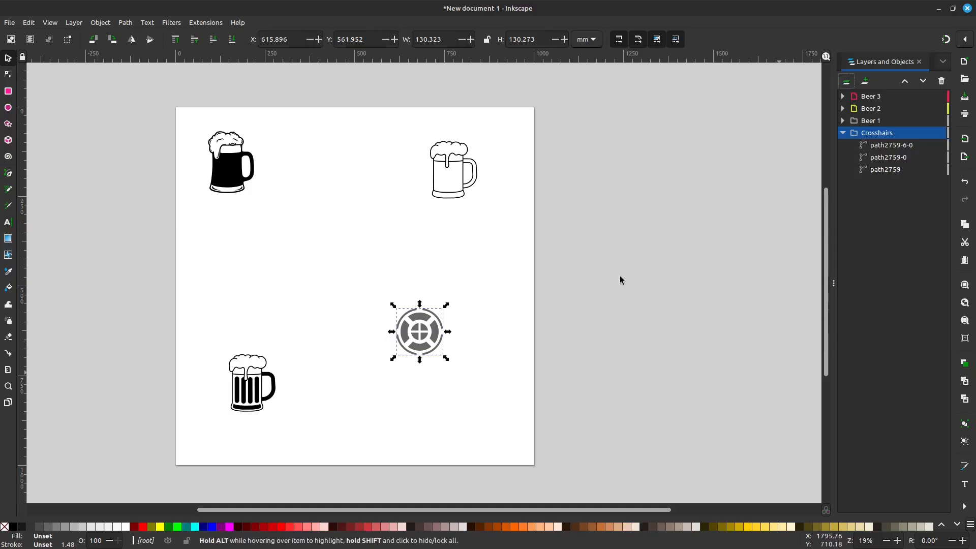
- Add the Align and Distribute dialog beside Layers and Objects and widen the docked dialog area
left_click(96, 24)
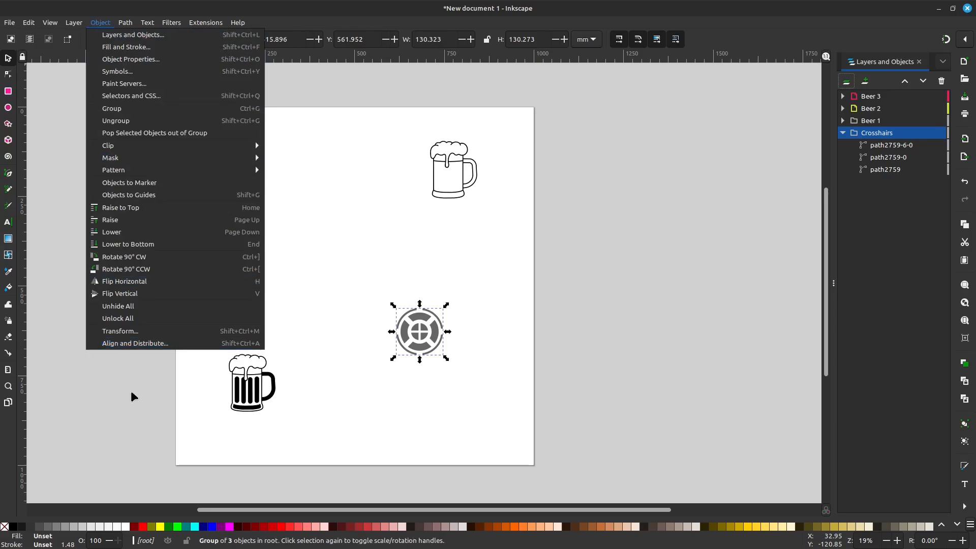
left_click(123, 375)
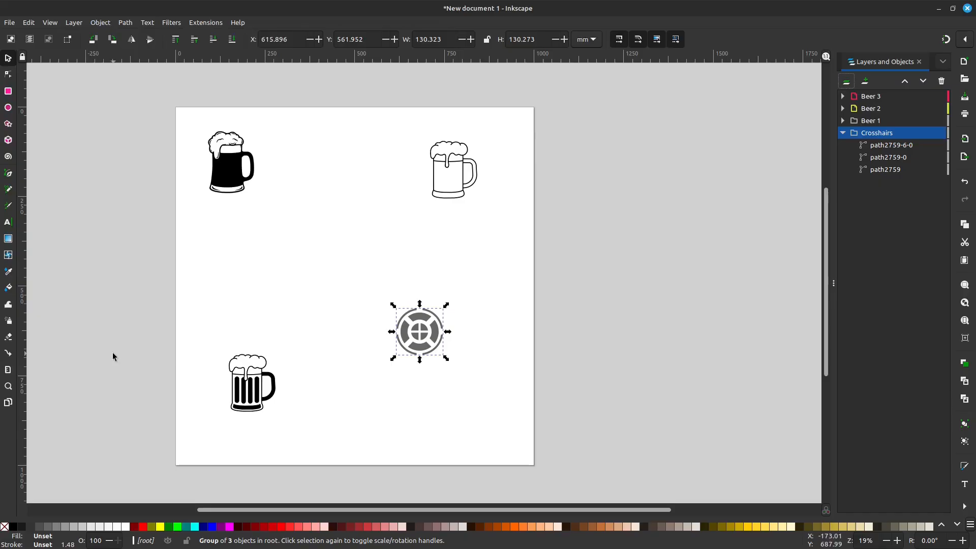
key("ctrl+shift+a")
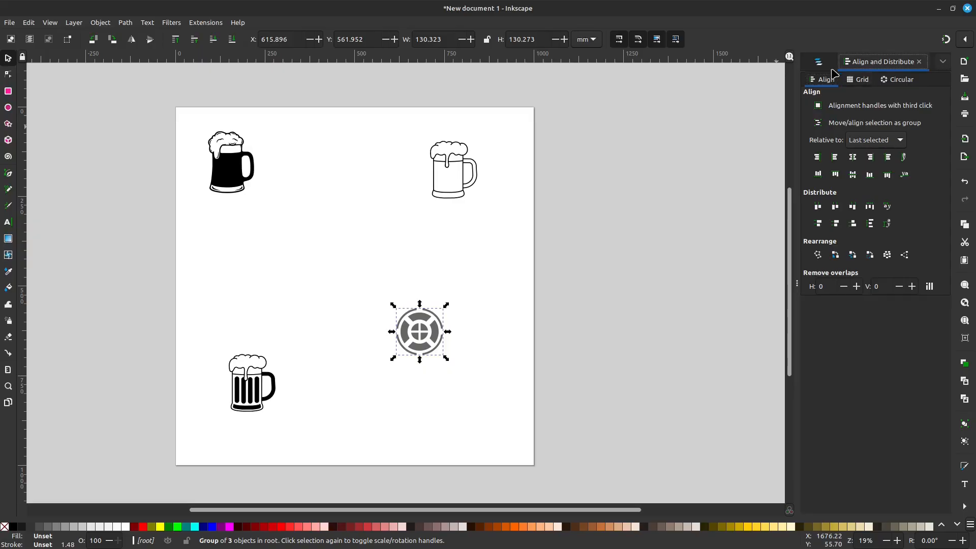
left_click_drag(798, 282, 739, 269)
- Collapse and expand the Crosshairs group in Layers and Objects, and check switching to Align and Distribute and back
left_click(759, 62)
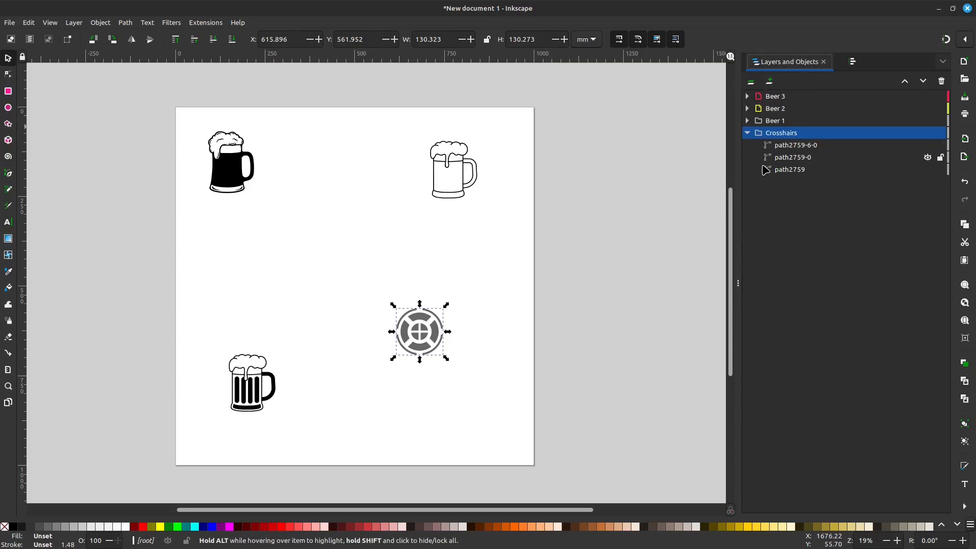
left_click(748, 134)
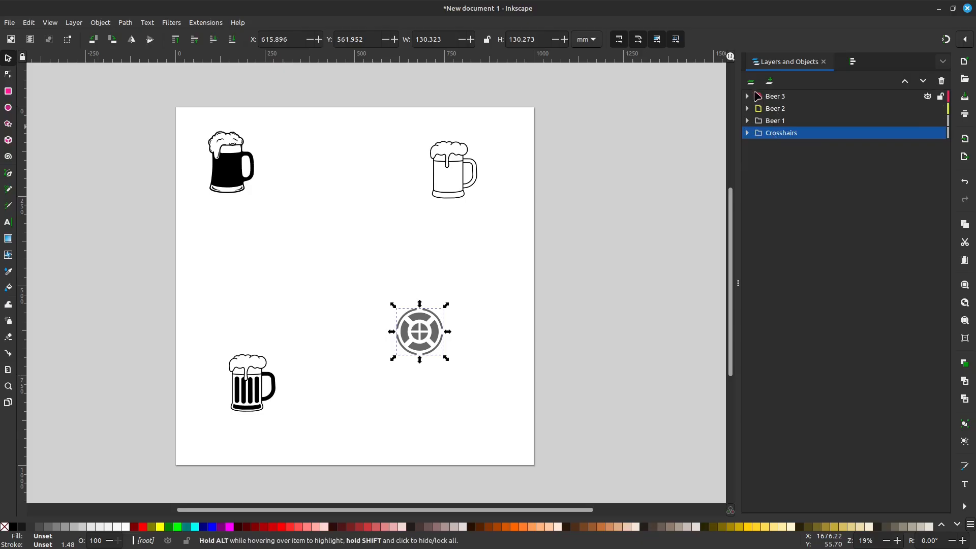
left_click(747, 133)
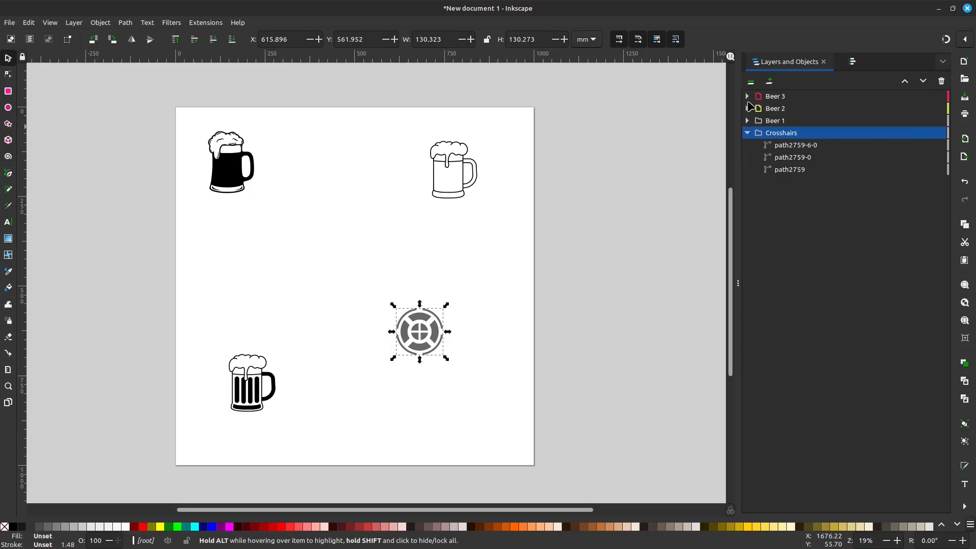
left_click(853, 64)
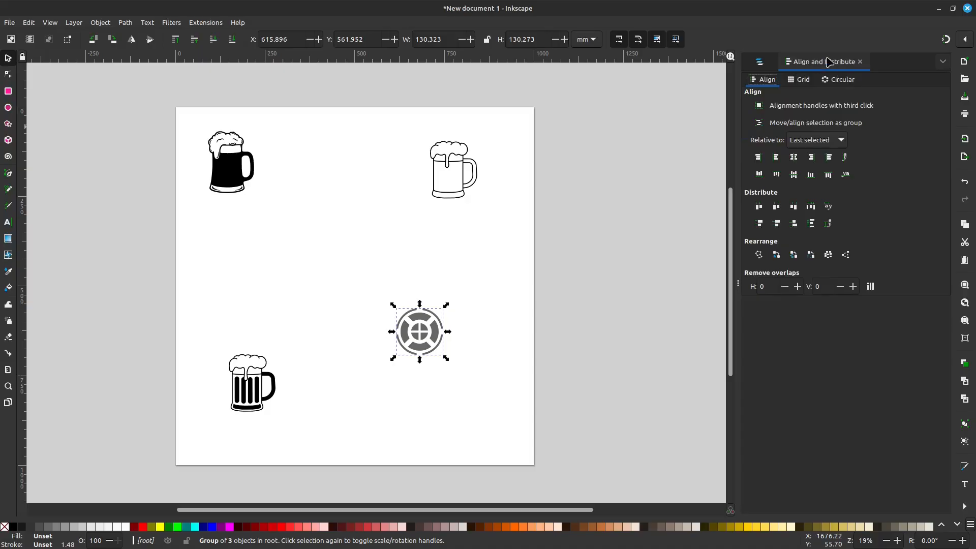
left_click(760, 63)
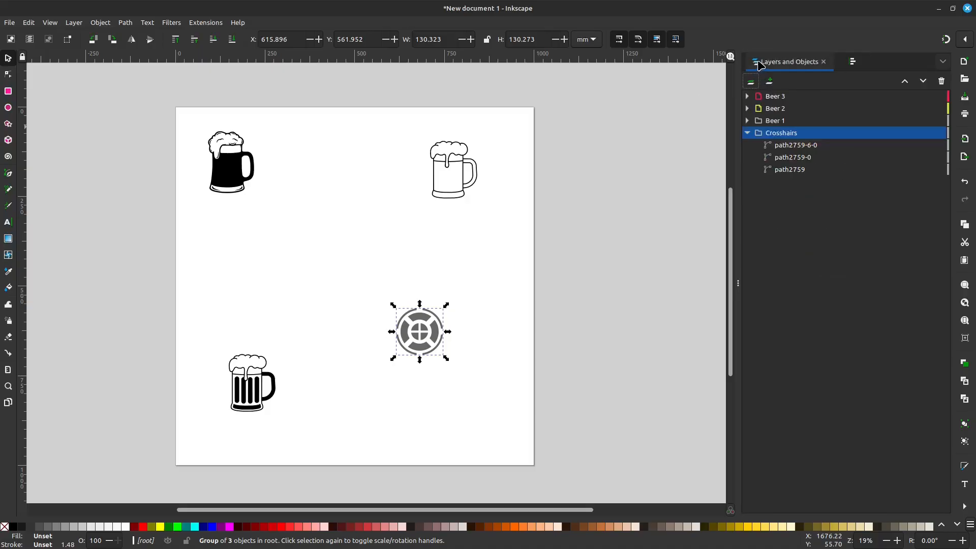
- Select the crosshairs and the solid black beer mug in turn to compare their group entries, and clear the selection
left_click(608, 266)
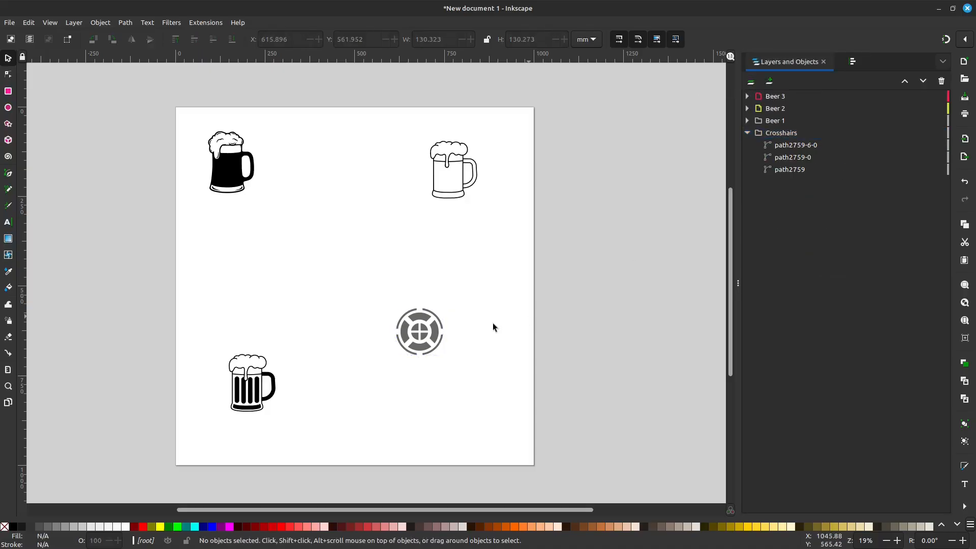
left_click_drag(355, 281, 490, 385)
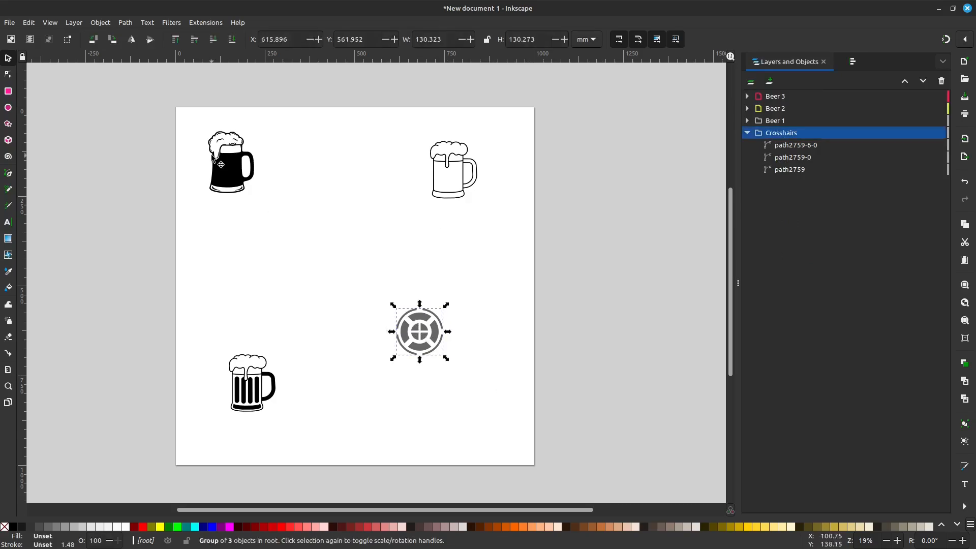
left_click(231, 169)
left_click(232, 165)
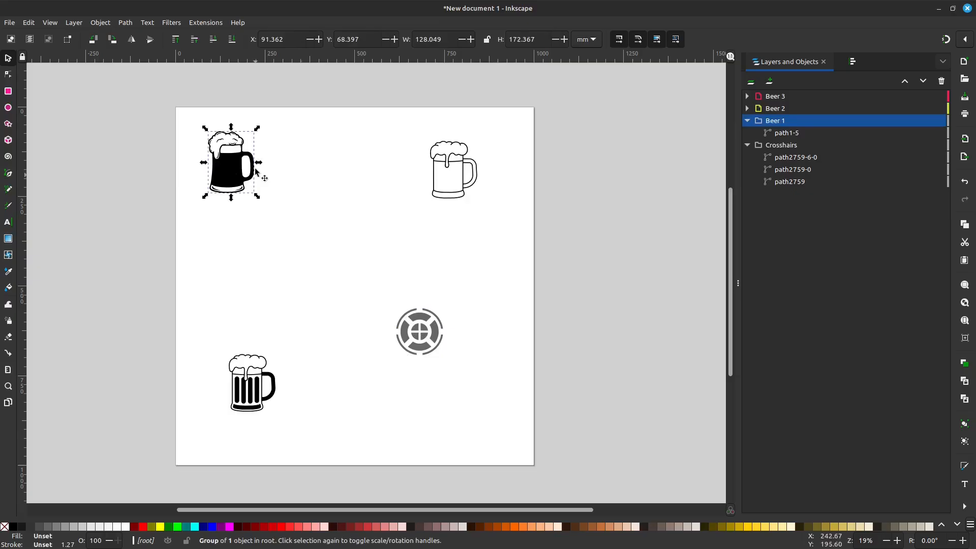
left_click_drag(181, 116, 295, 241)
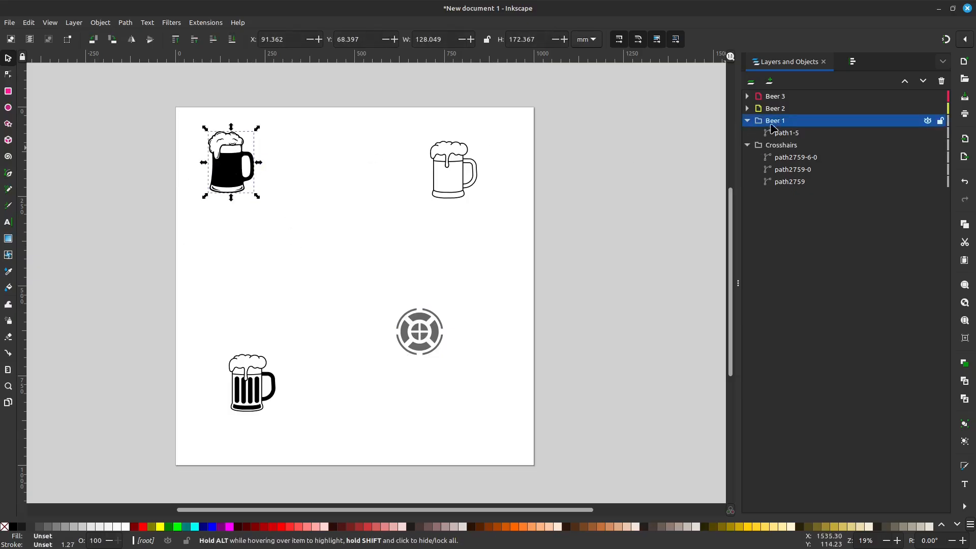
left_click(328, 231)
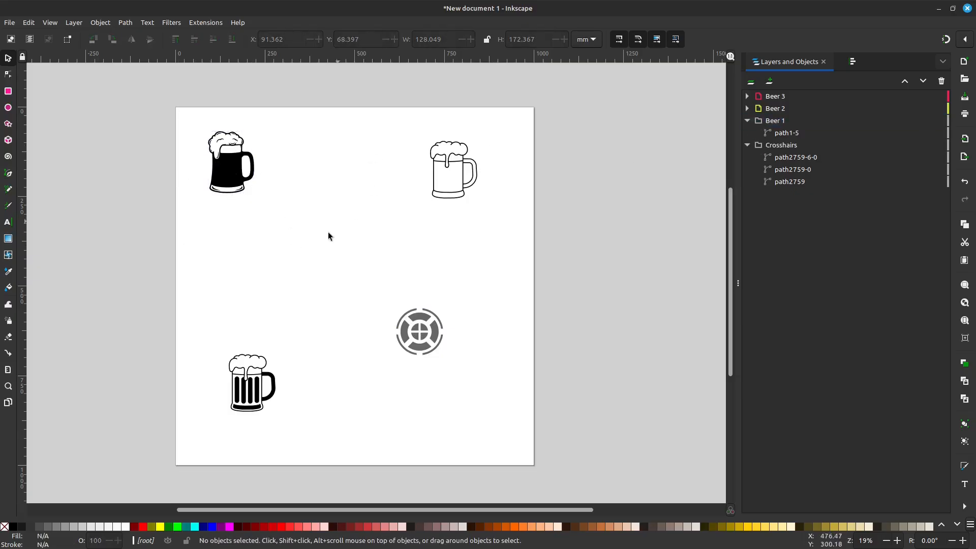
left_click(431, 328)
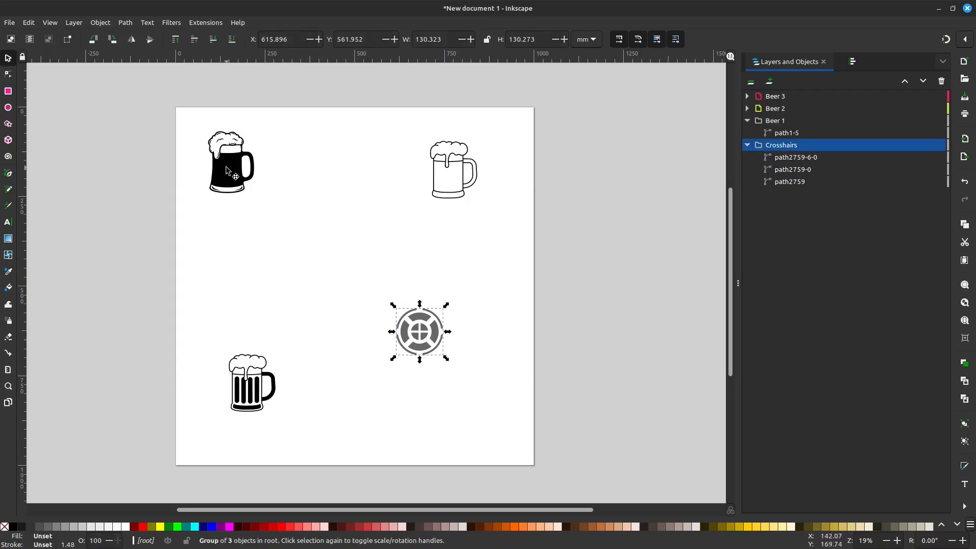
left_click(641, 172)
- Switch to Align and Distribute, review the alignment reference options, and choose Last selected
left_click(854, 62)
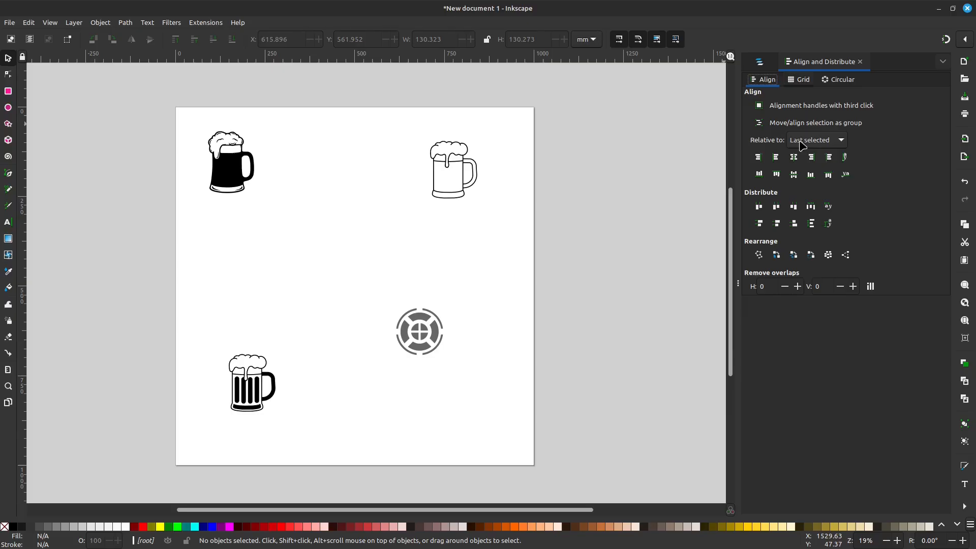
left_click(841, 141)
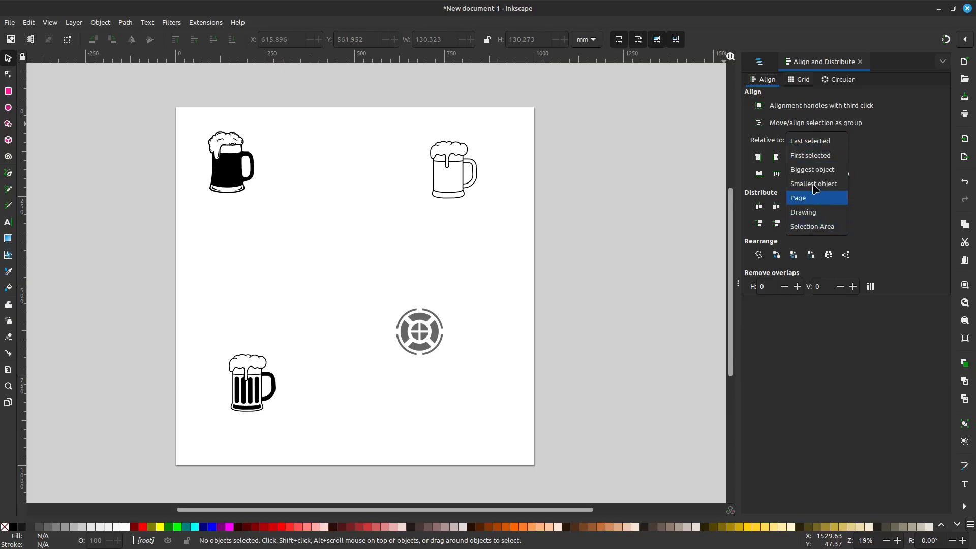
left_click(809, 140)
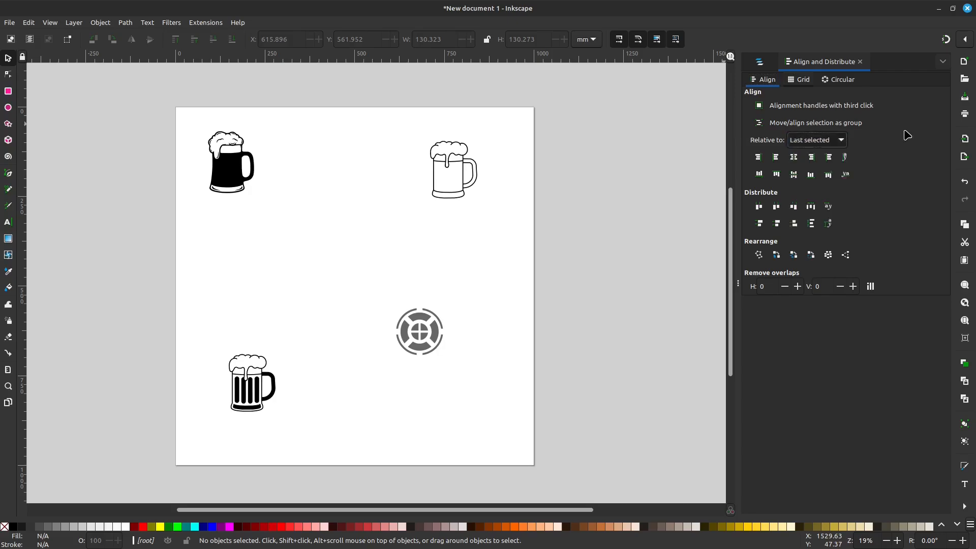
- Set the alignment reference to Page and return it to Last selected
left_click(836, 143)
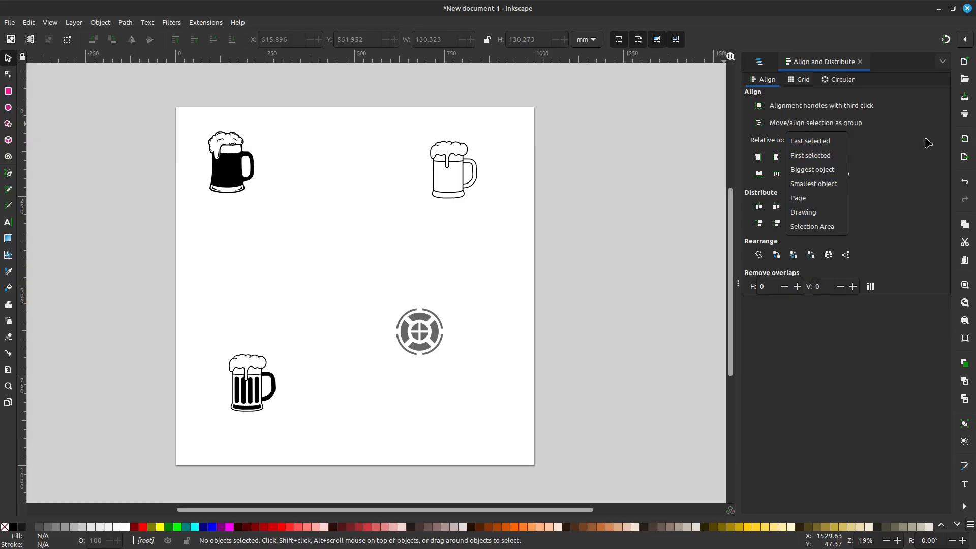
left_click(807, 198)
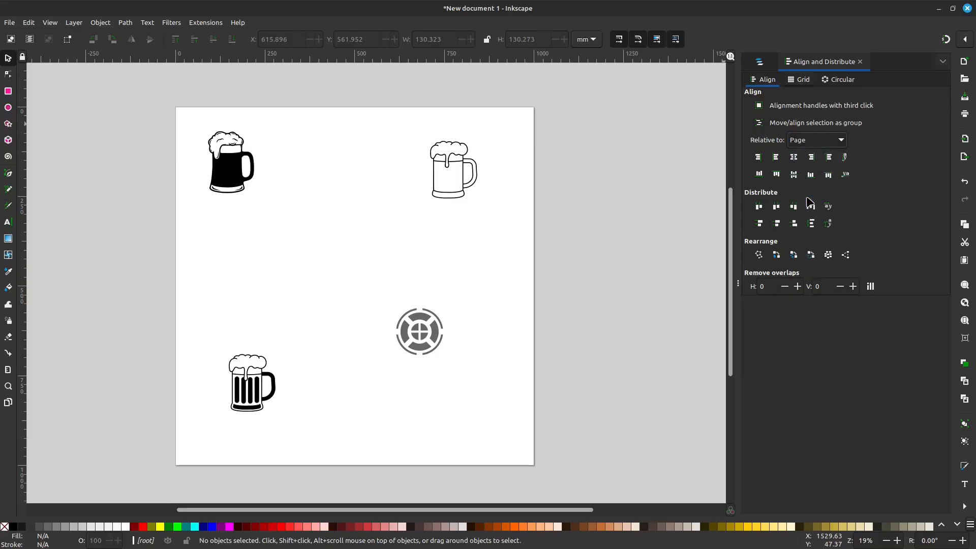
left_click(841, 141)
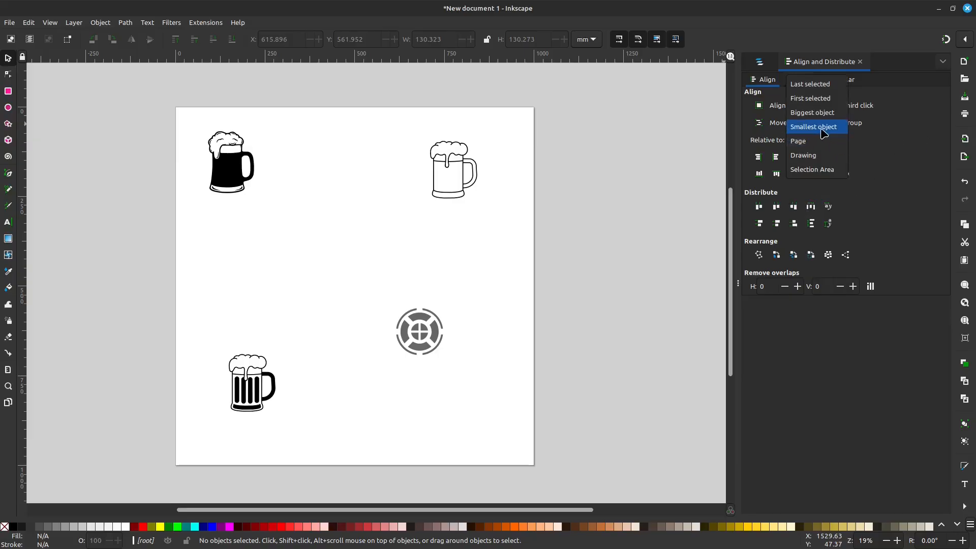
left_click(810, 85)
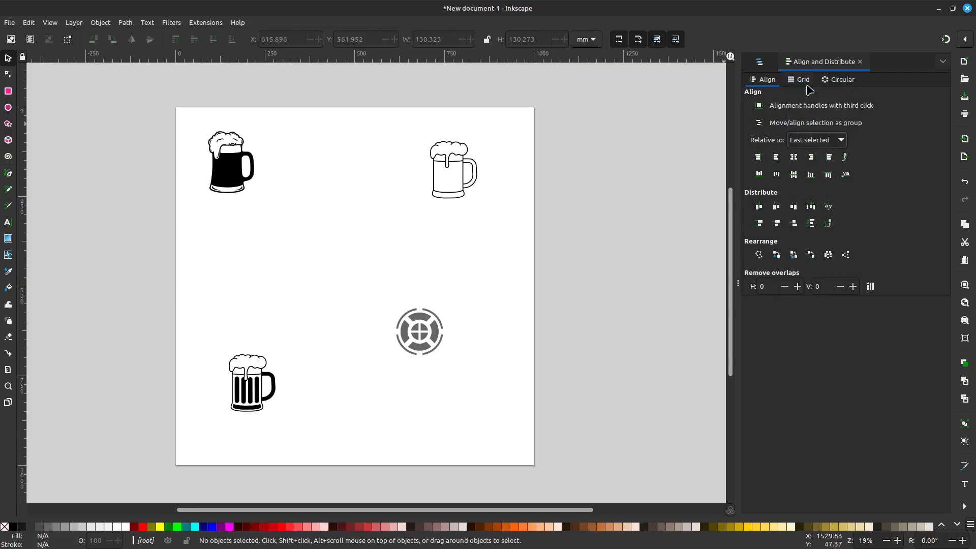
- Set objects to align relative to the First selected object
left_click(842, 140)
left_click(807, 157)
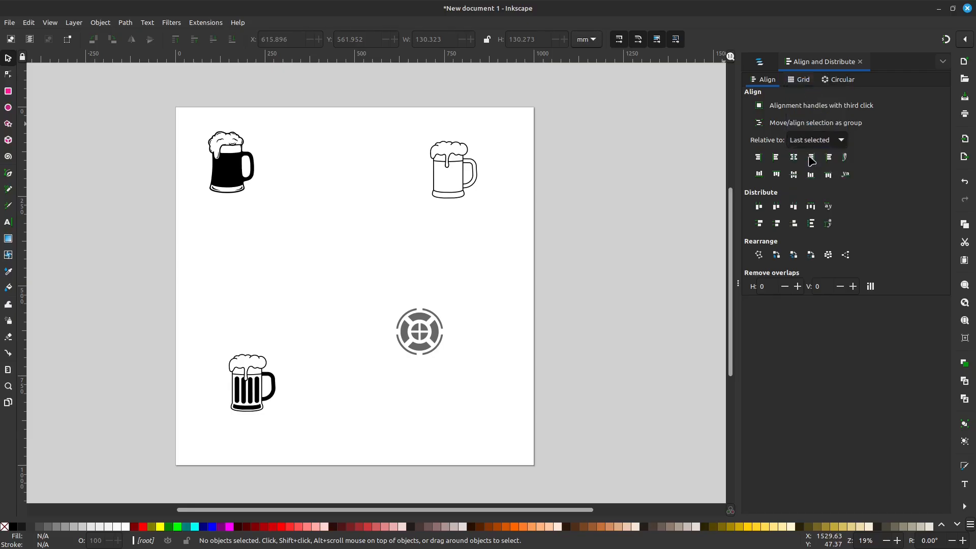
left_click(844, 147)
left_click(890, 151)
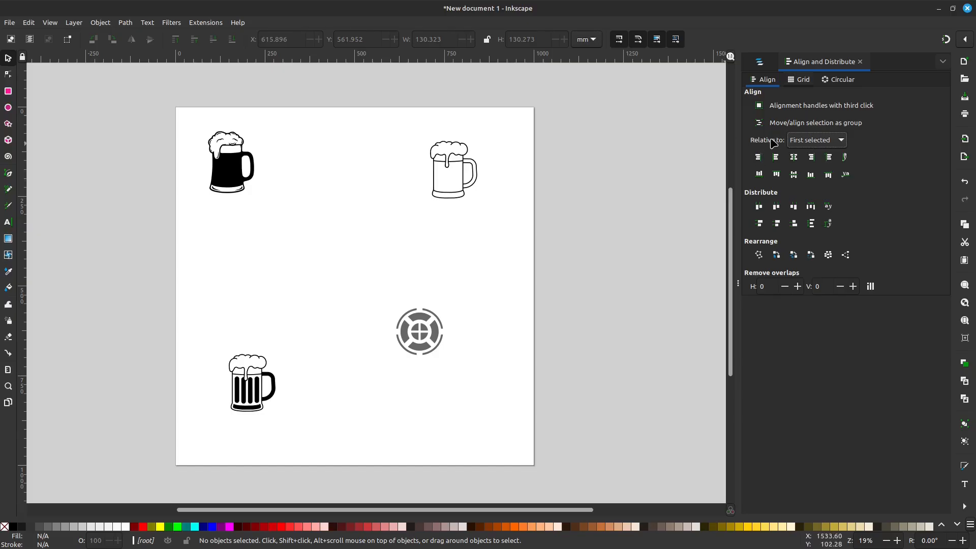
- Review the available alignment reference options, keeping First selected as the reference
left_click(842, 141)
left_click(839, 142)
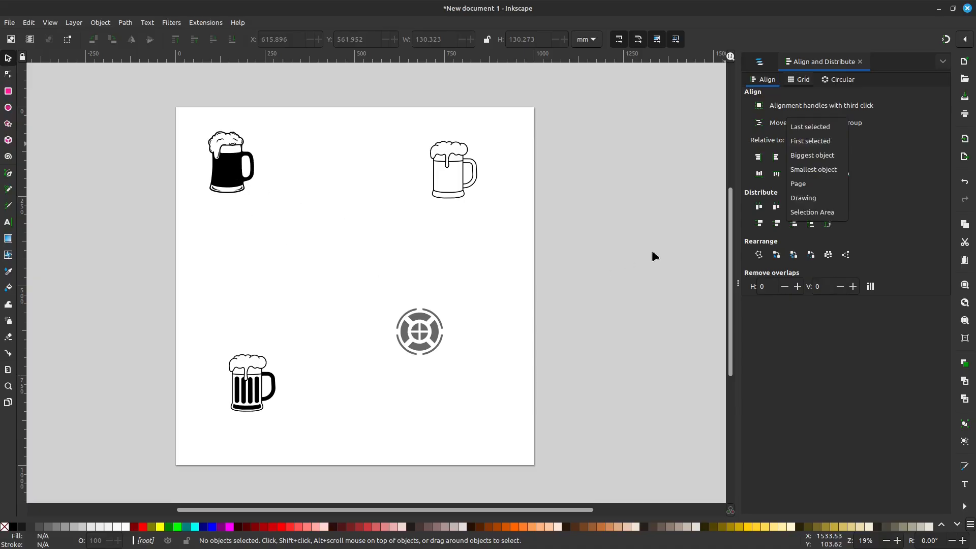
left_click(698, 220)
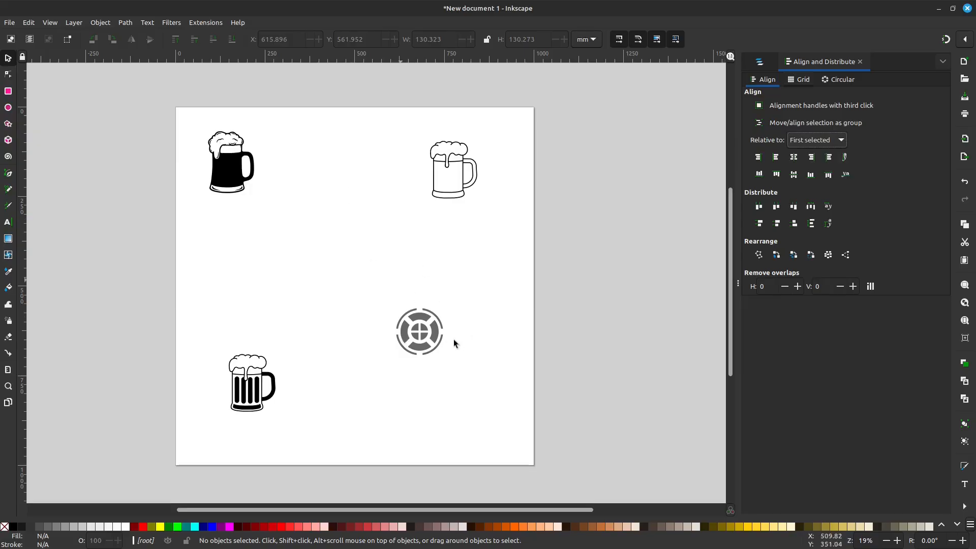
mouse_move(178, 118)
left_mouse_down()
mouse_move(298, 226)
mouse_move(186, 126)
left_mouse_up()
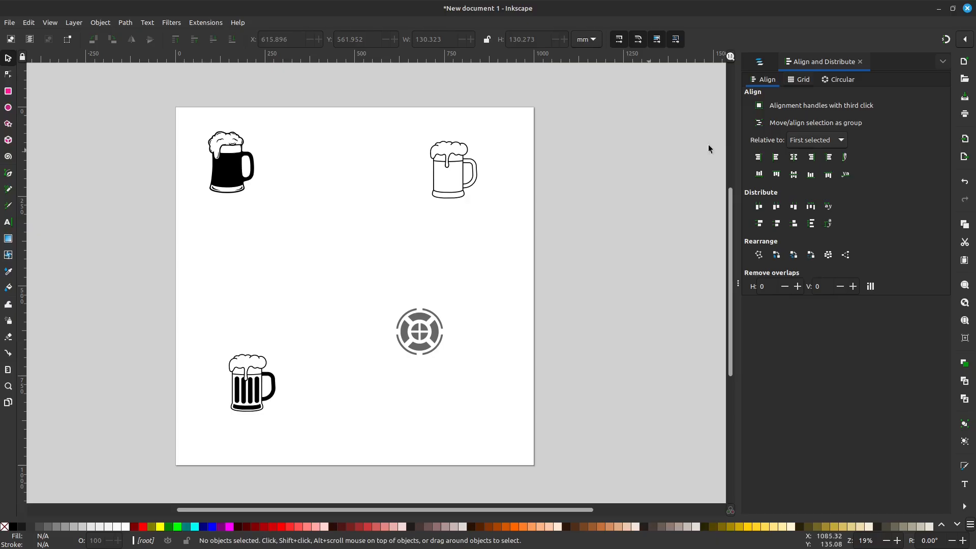
- Switch the alignment reference to Last selected and back to First selected, and review the options once more
left_click(840, 141)
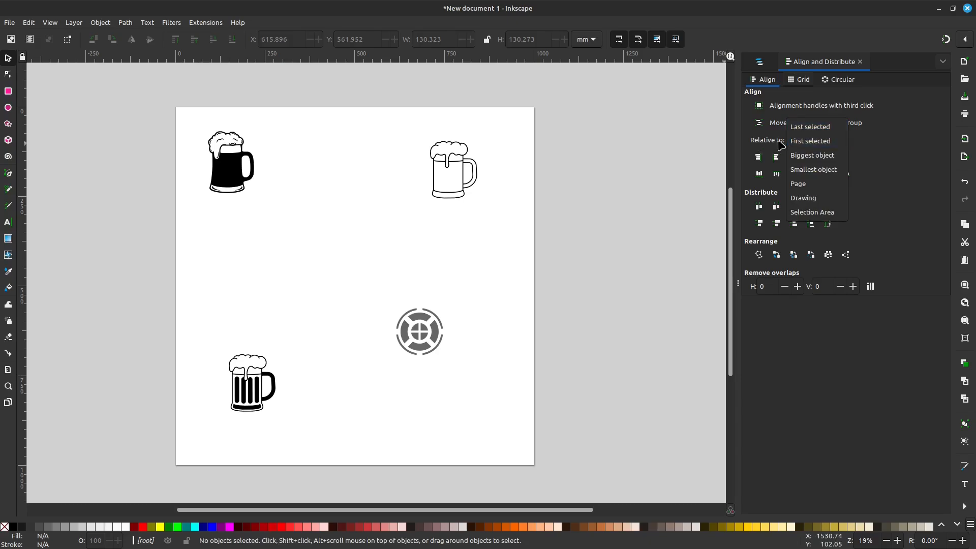
left_click(810, 131)
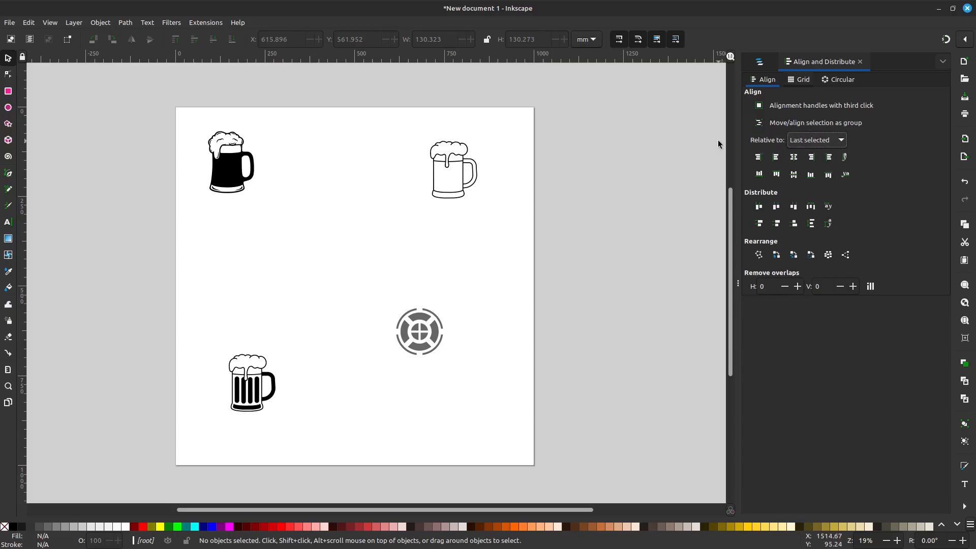
left_click(841, 145)
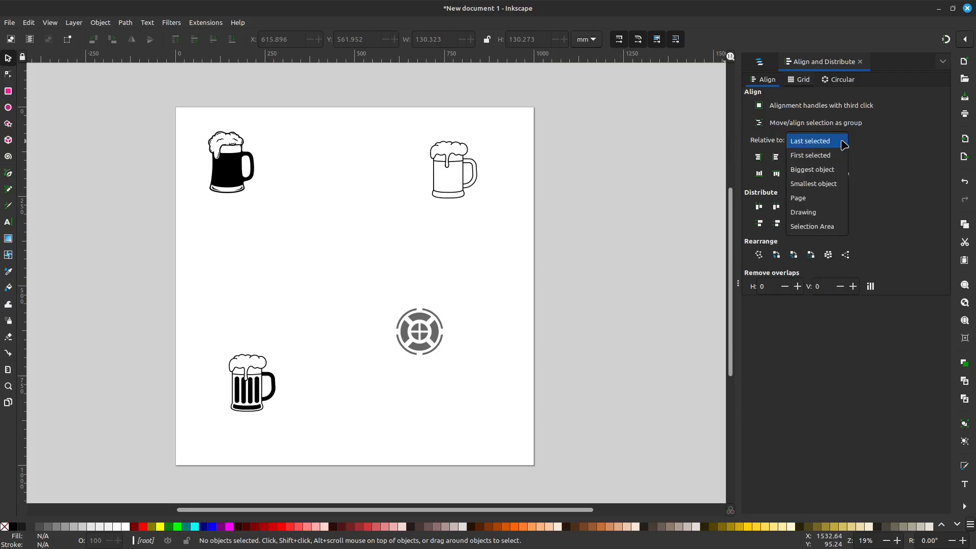
left_click(822, 154)
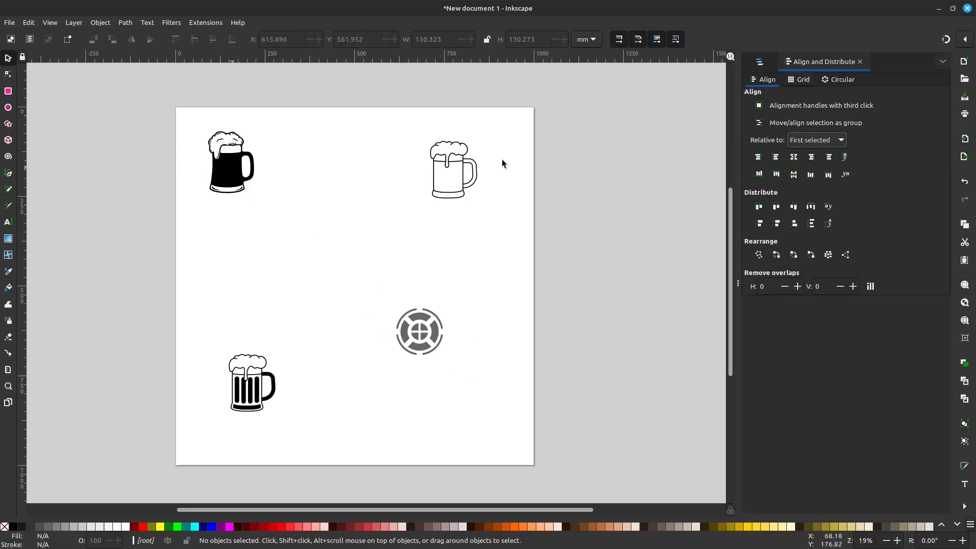
left_click(823, 140)
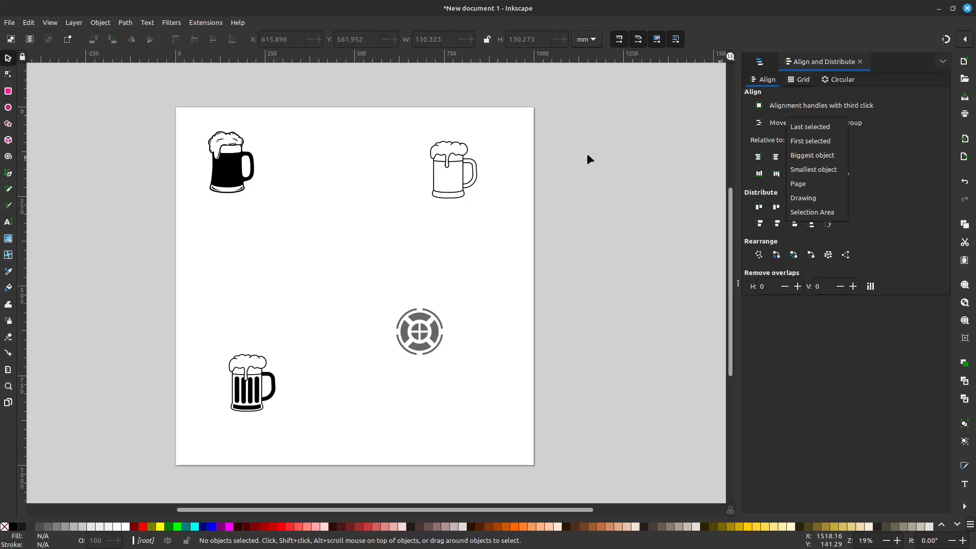
left_click(685, 159)
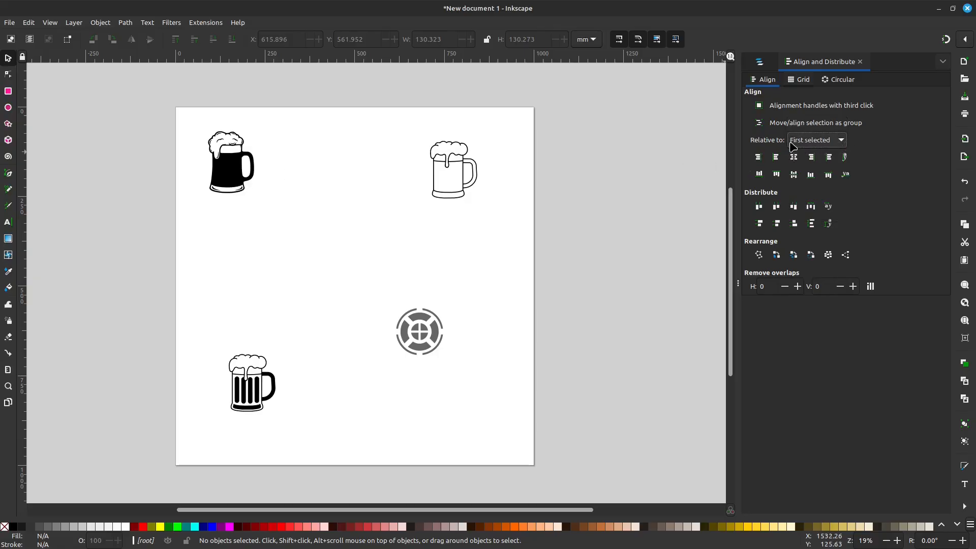
- Select the solid black mug first and the crosshairs second, and center the crosshairs on the mug both horizontally and vertically
left_click(230, 165)
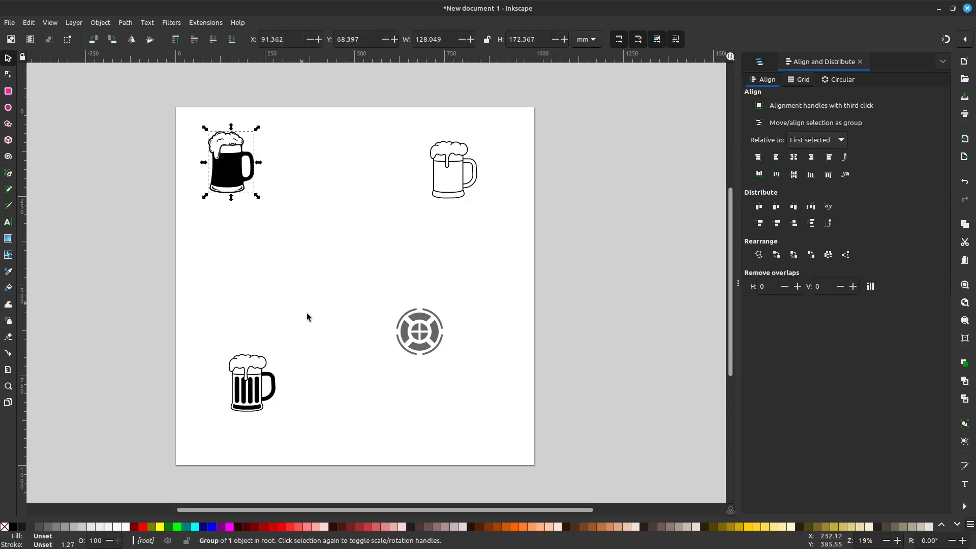
key("shift")
left_click(407, 337, "shift")
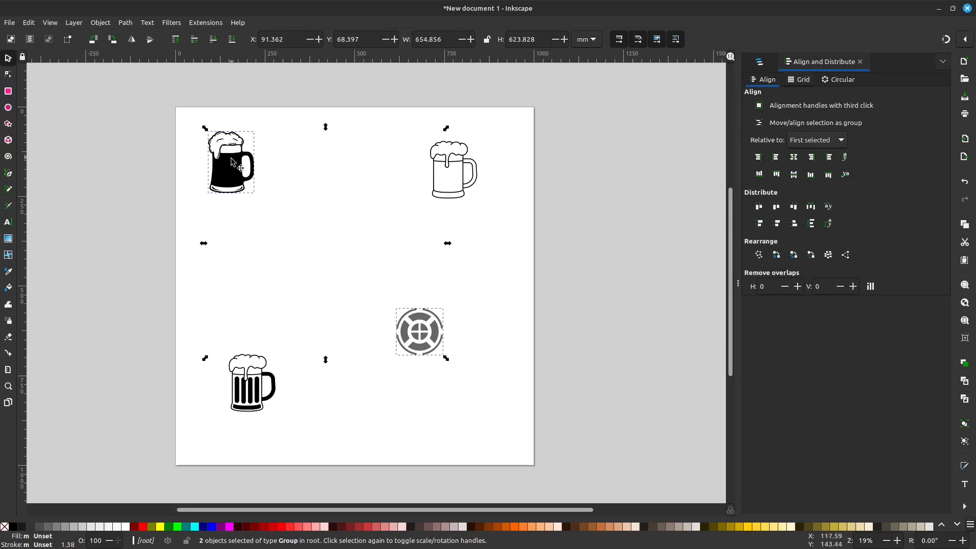
left_click(793, 158)
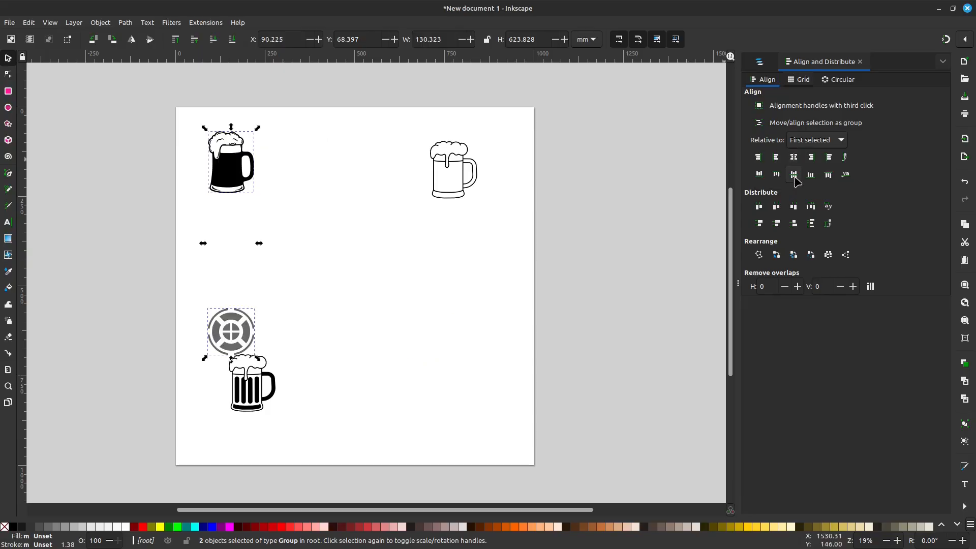
left_click(794, 174)
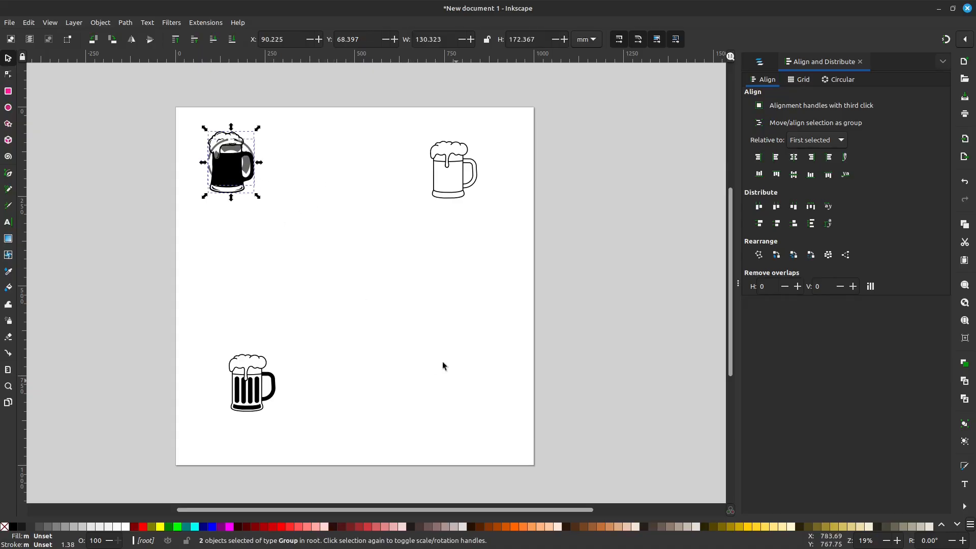
- Separate the crosshairs from the solid black mug, placing the crosshairs at about X 640, Y 559 mm in the page's lower right area
left_click_drag(238, 177, 258, 224)
left_click(312, 168)
left_click_drag(228, 160, 346, 249)
left_click_drag(249, 190, 237, 149)
left_click(236, 149)
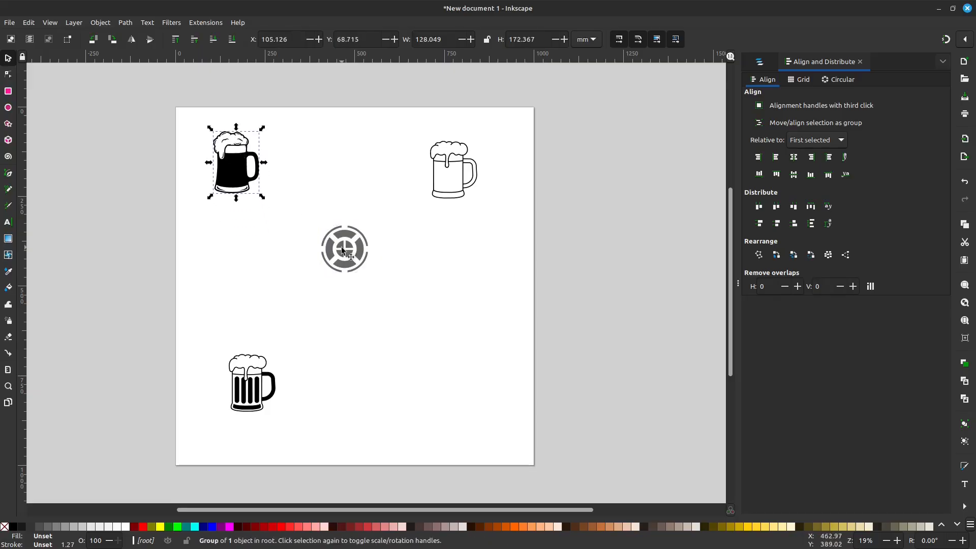
left_click_drag(366, 265, 450, 347)
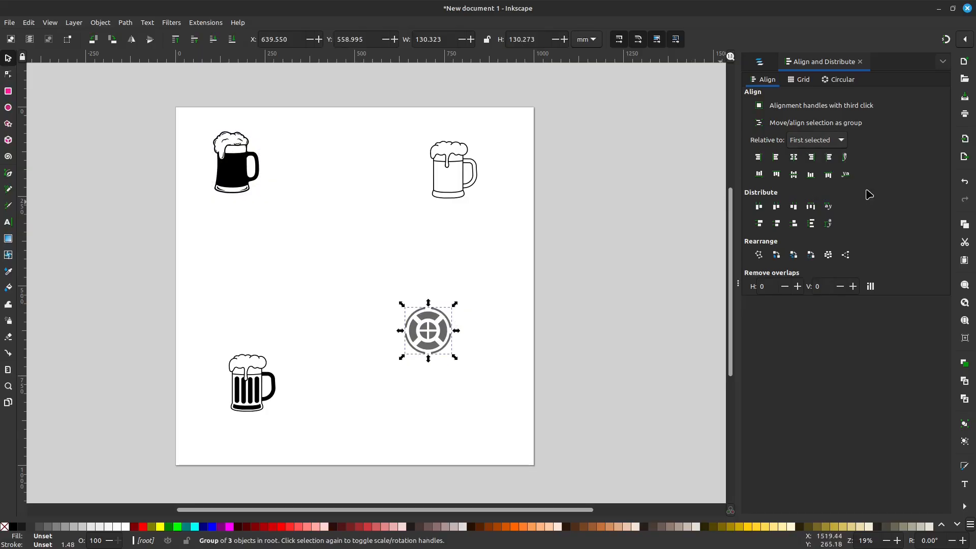
- Set the alignment reference to Last selected and align the crosshairs' right edge with the right edge of the striped mug
left_click(841, 144)
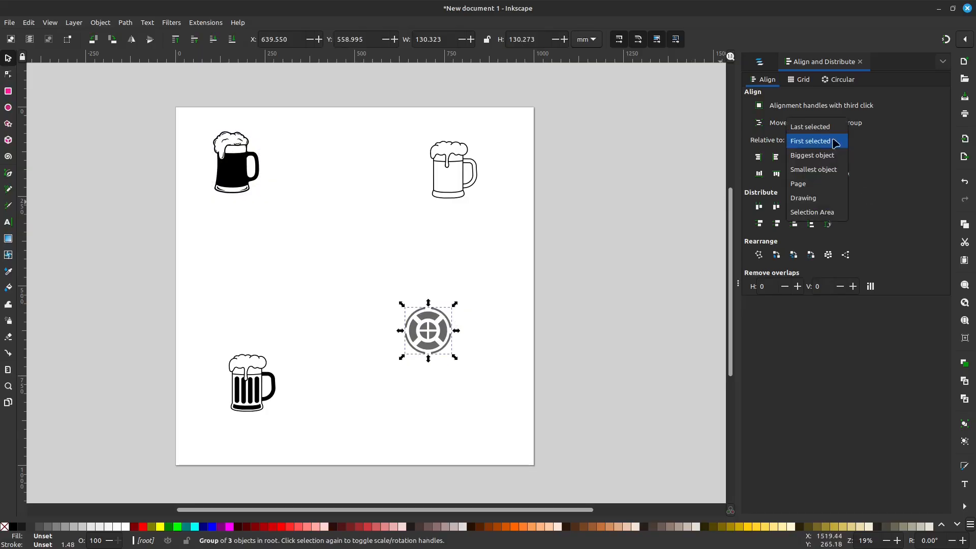
left_click(815, 128)
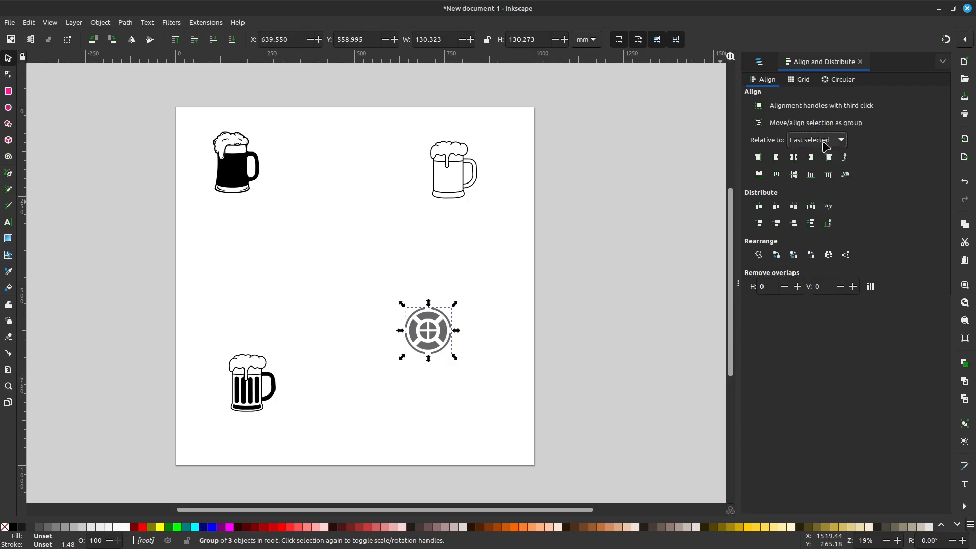
left_click(501, 292)
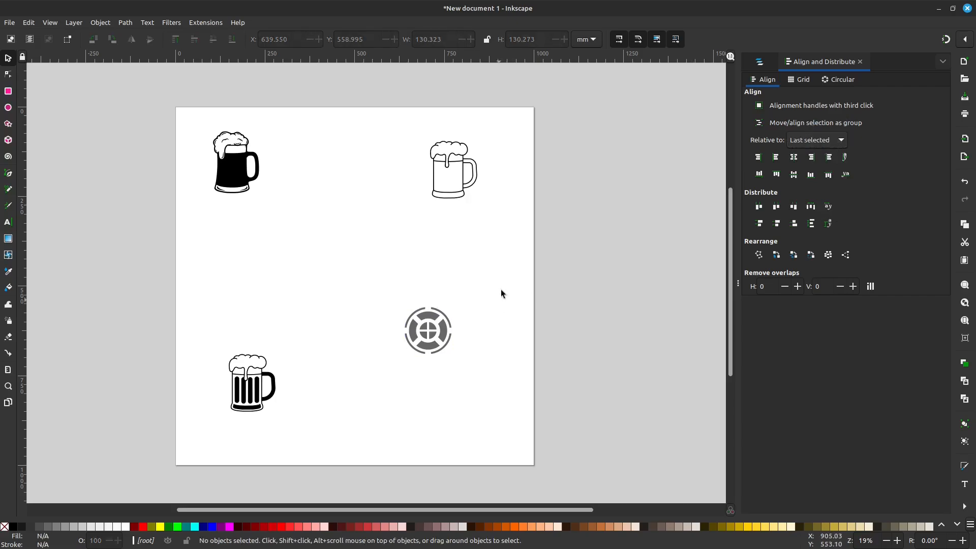
left_click(431, 322)
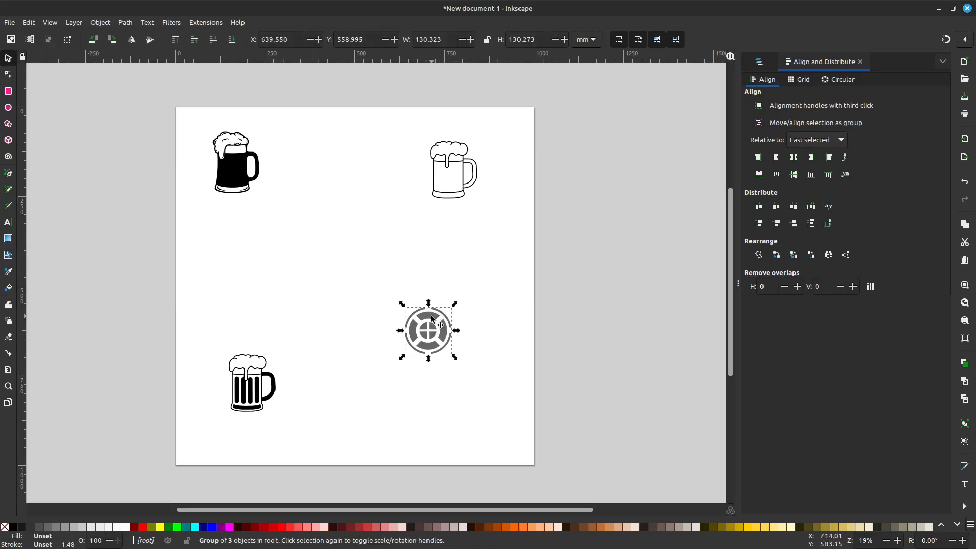
left_click(249, 392, "shift")
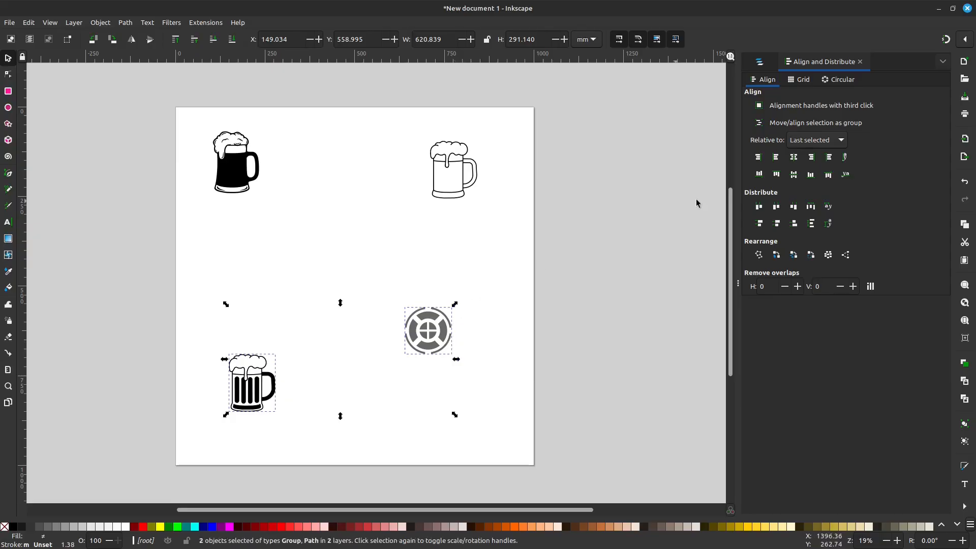
left_click(816, 160)
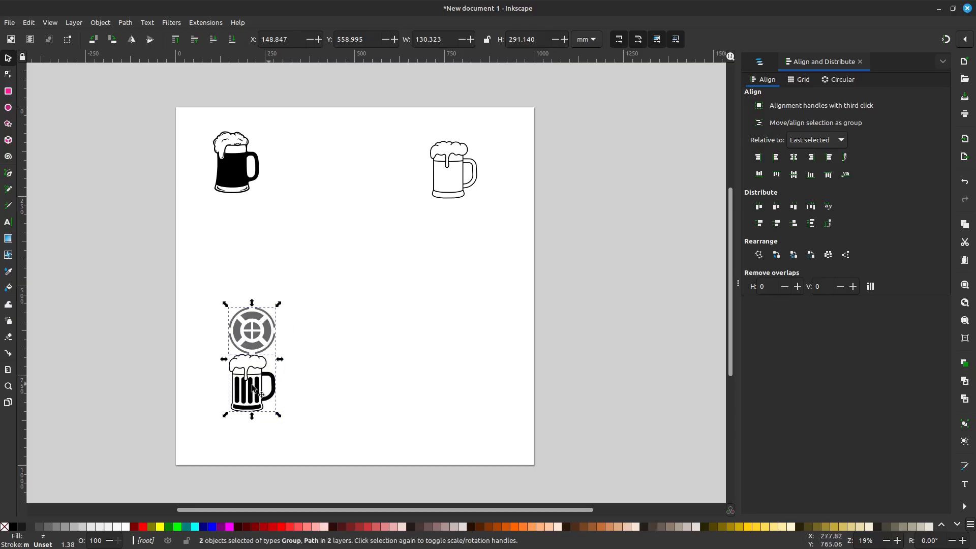
- Clear the selection and move only the crosshairs away from the striped mug to about X 308, Y 500 mm
left_click(256, 331)
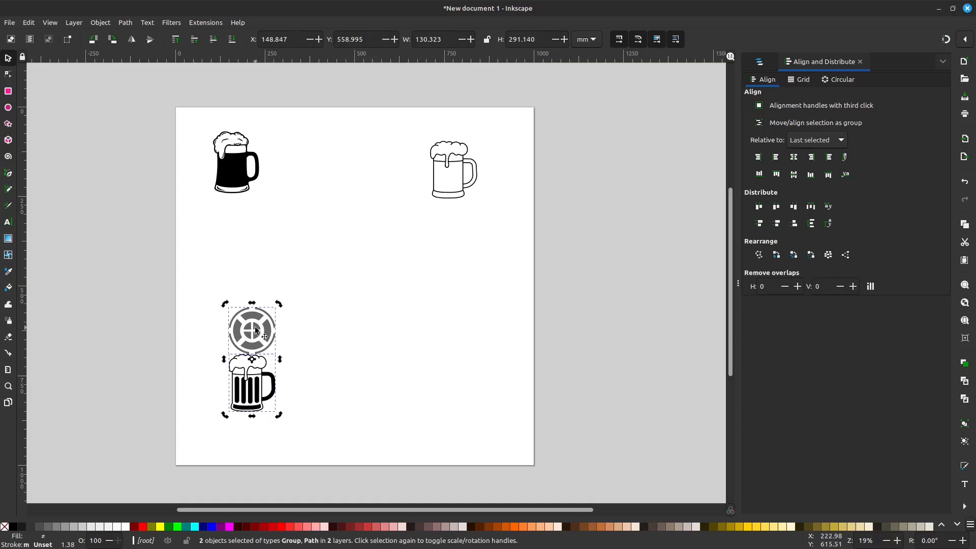
left_click(345, 326)
left_click_drag(258, 328, 315, 306)
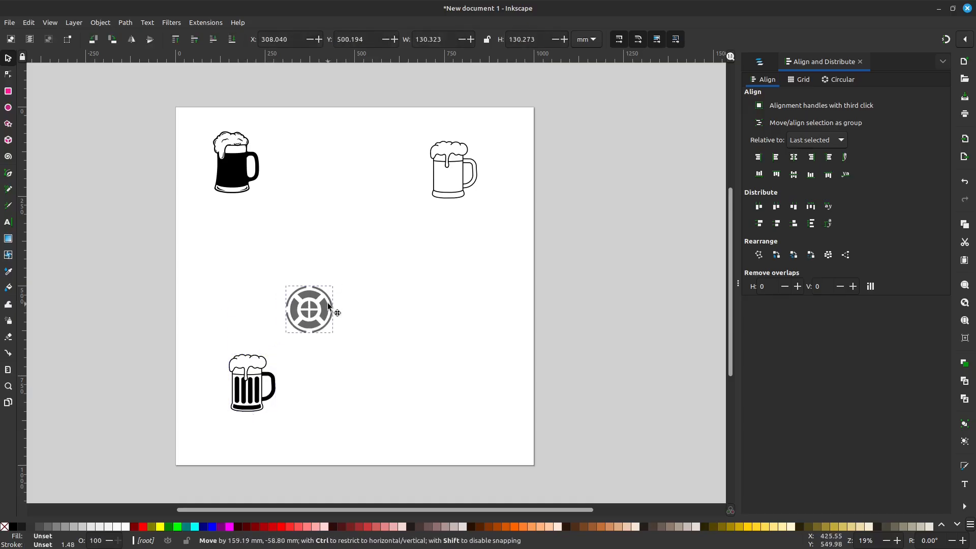
- Enlarge the striped mug to about 189 by 232 mm and move the crosshairs to about X 265, Y 483 mm
left_click(258, 386)
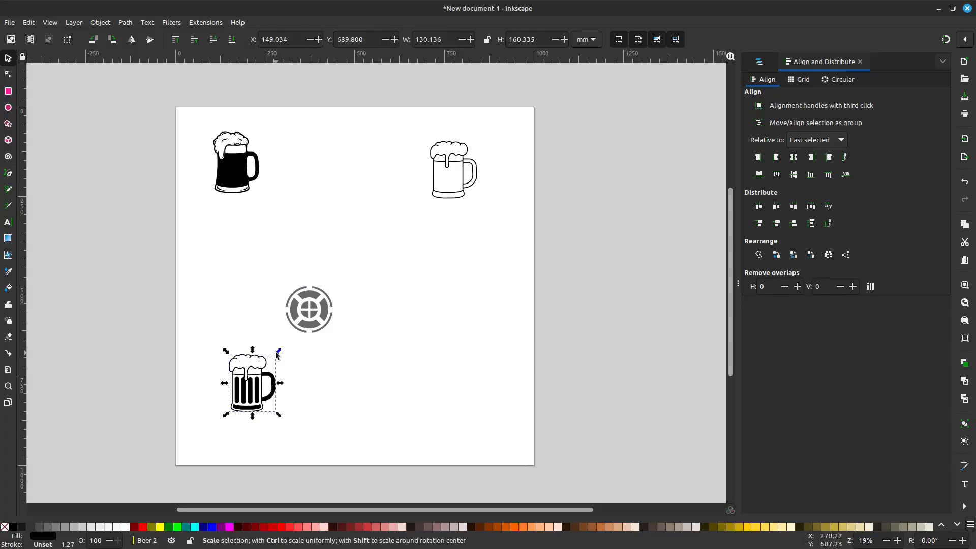
left_click_drag(281, 352, 295, 337)
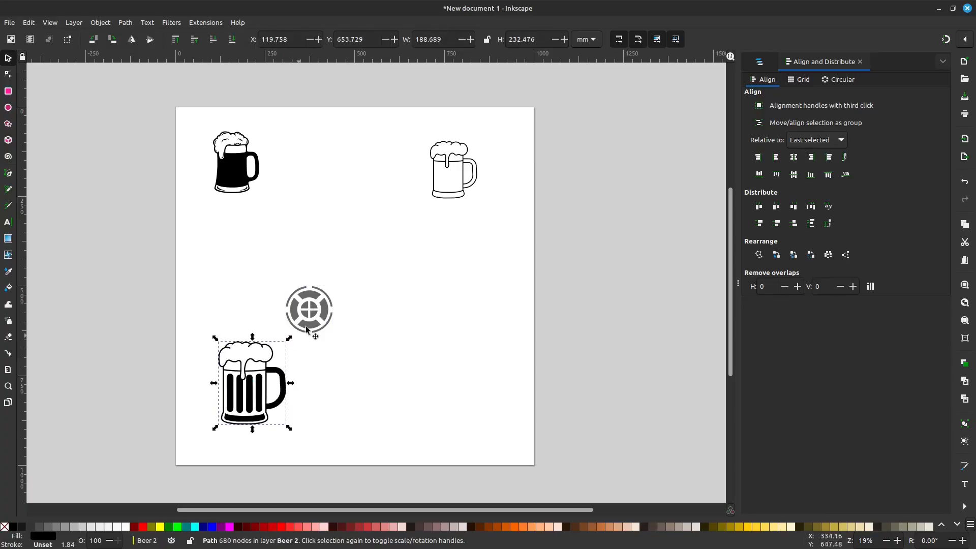
left_click_drag(310, 305, 295, 300)
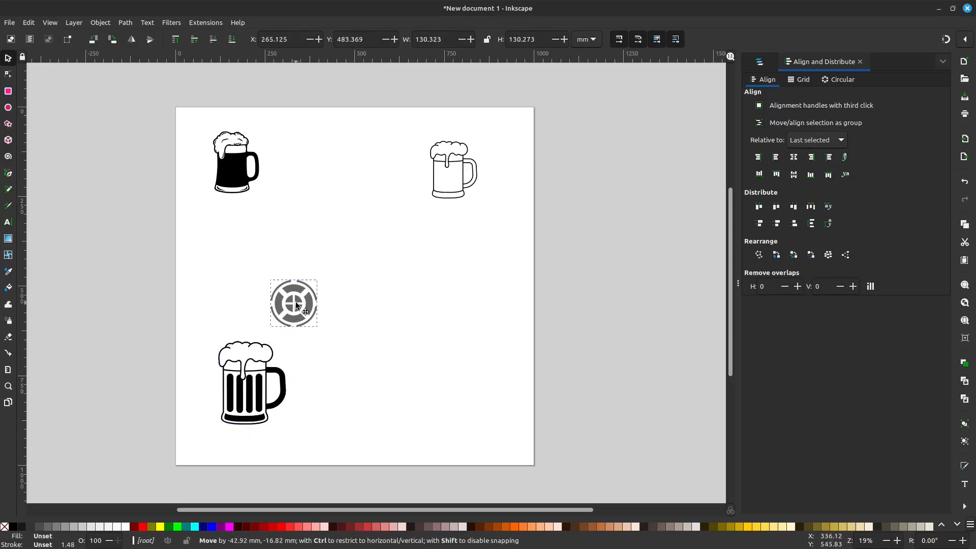
- With the enlarged striped mug selected last, align the crosshairs' right edge to its right edge, then place their left edge against that edge
left_click_drag(170, 256, 374, 452)
left_click(288, 344)
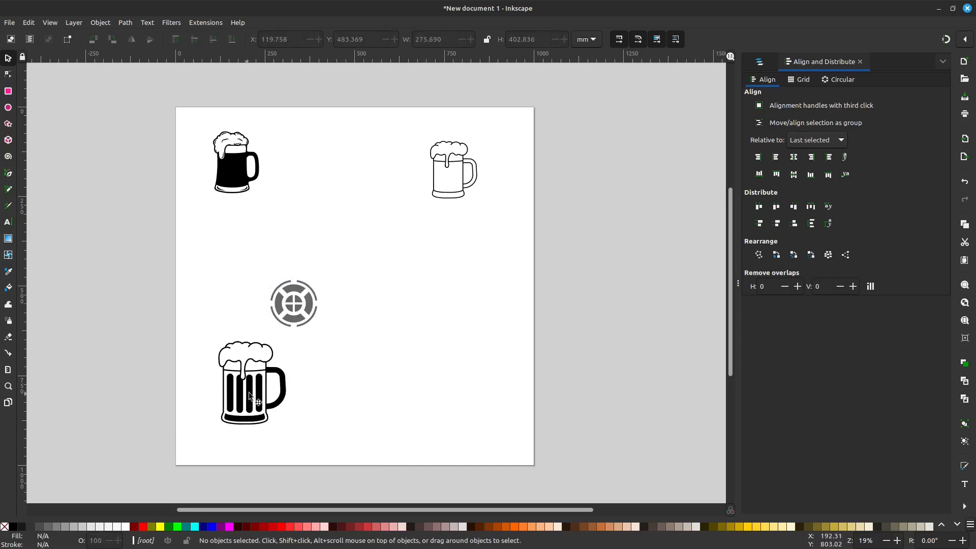
left_click(307, 315)
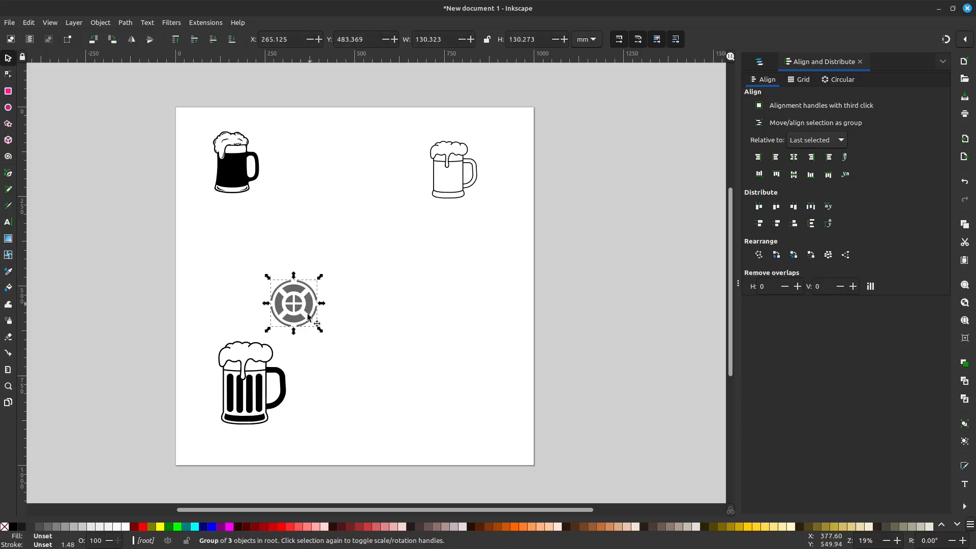
left_click(260, 390, "shift")
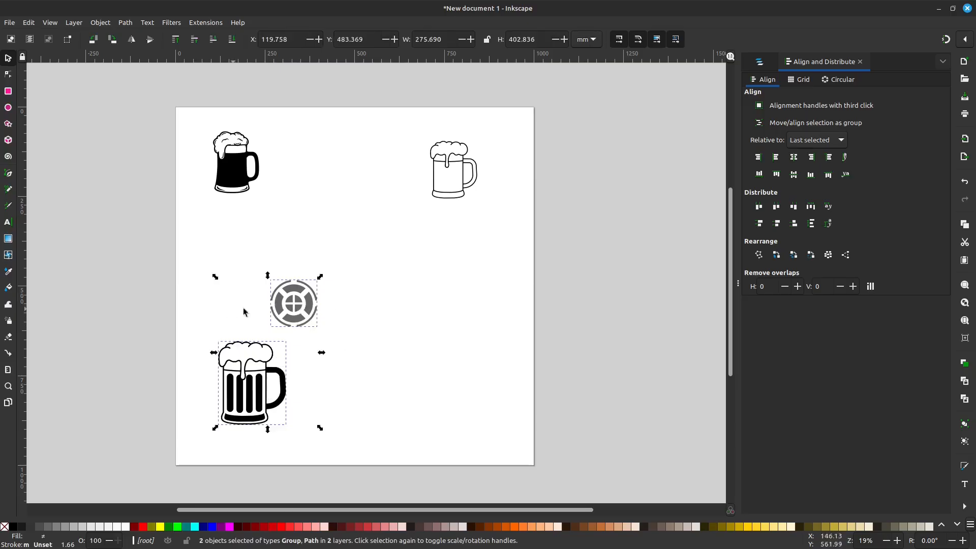
left_click(811, 158)
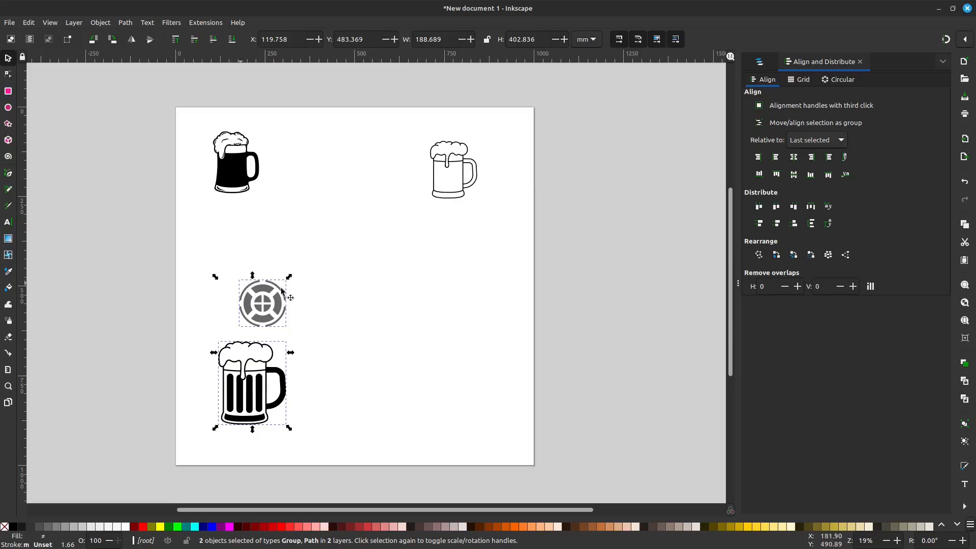
left_click(830, 160)
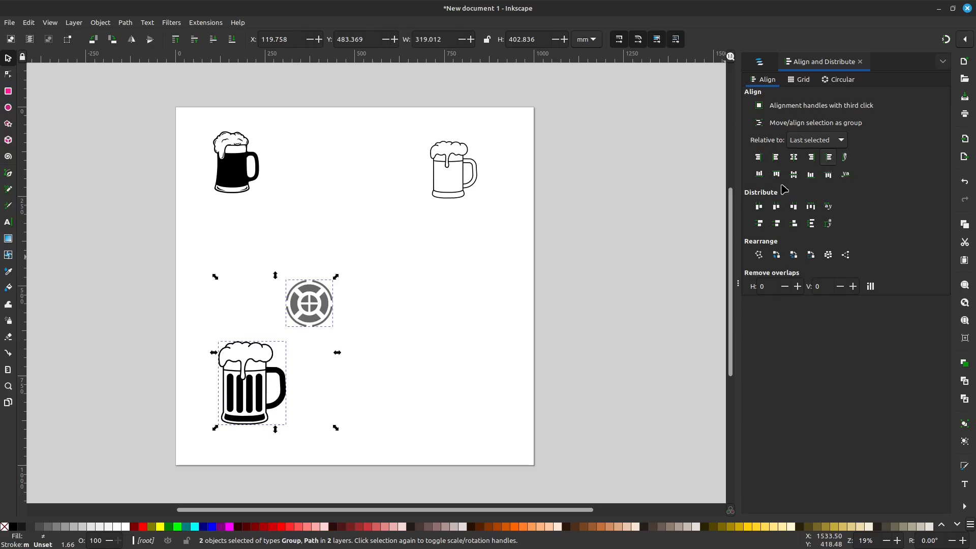
left_click(511, 268)
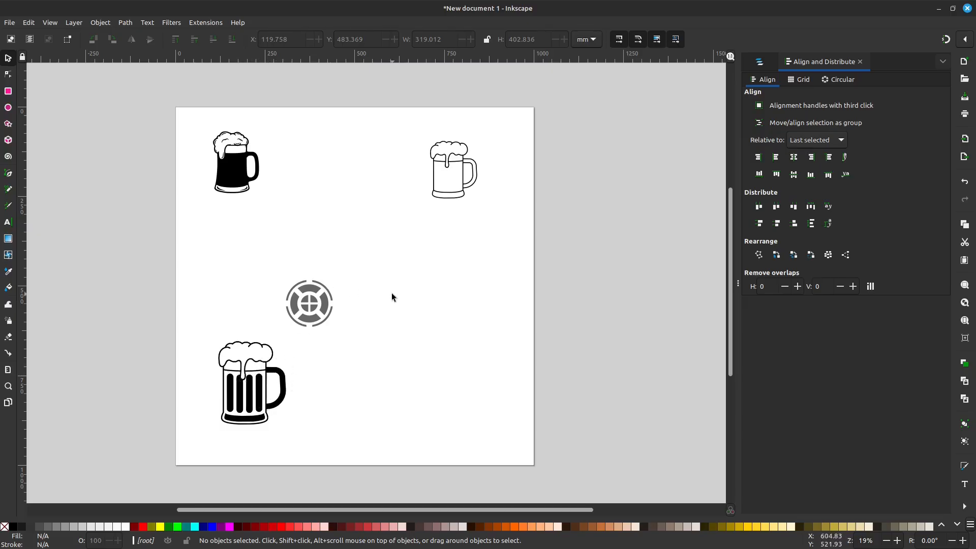
- With the crosshairs selected first and the enlarged striped mug last, align the crosshairs' left edge with the mug's left edge
left_click(258, 385)
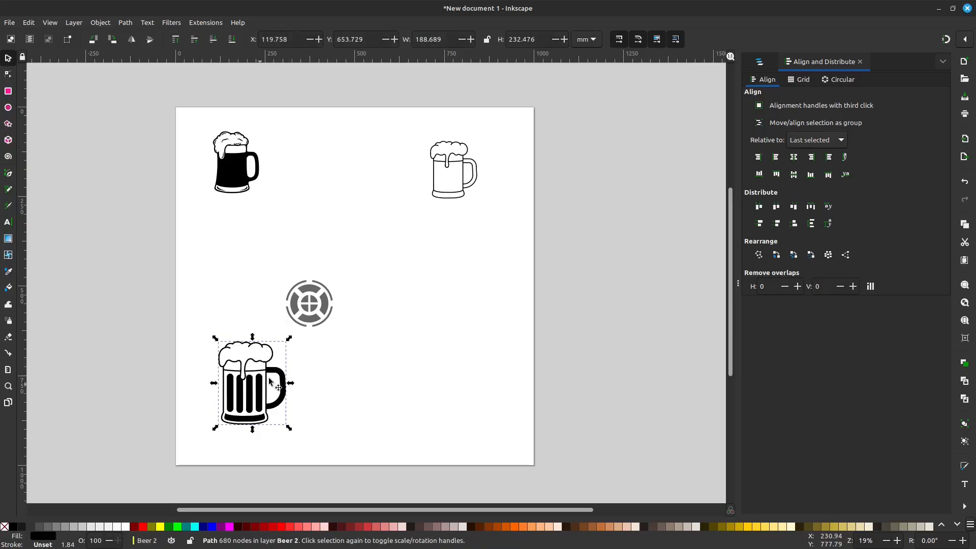
left_click(325, 304)
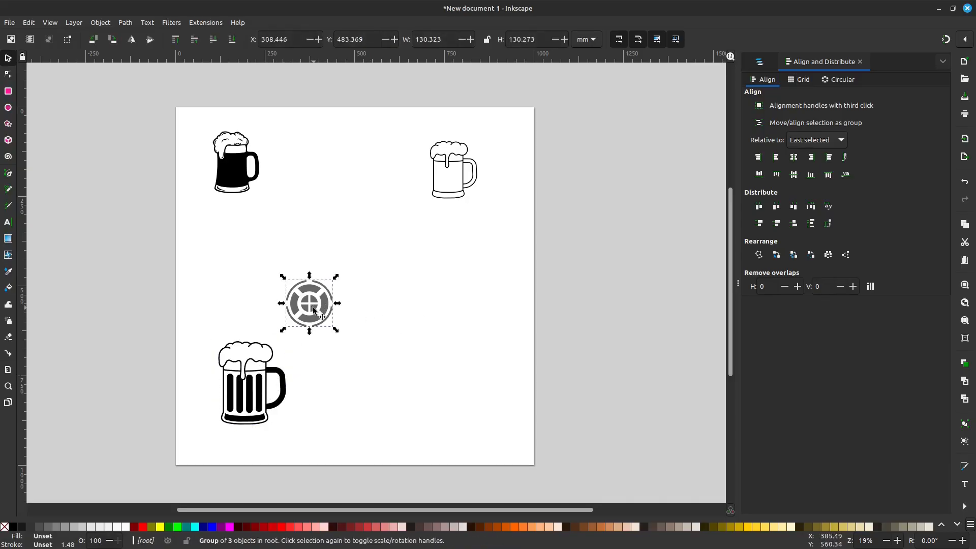
left_click(249, 390, "shift")
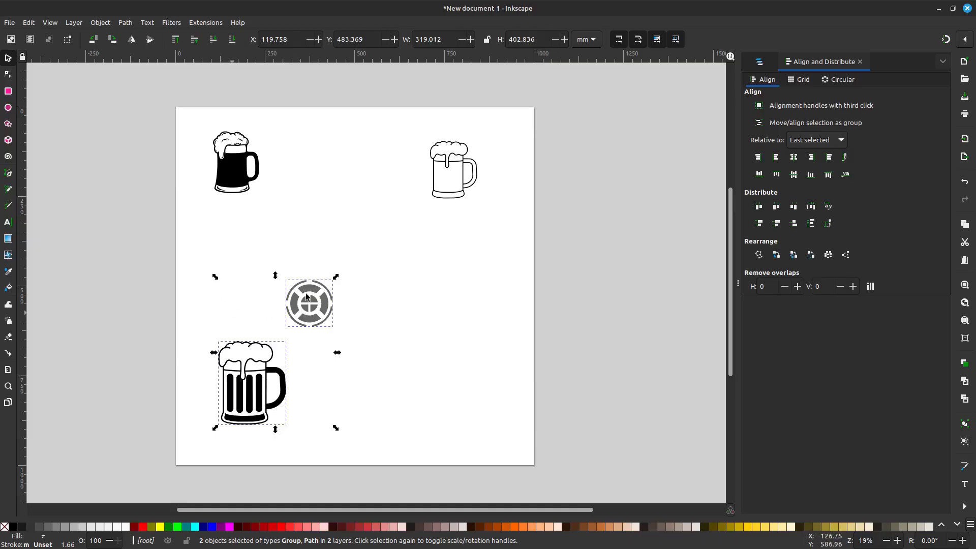
left_click(775, 158)
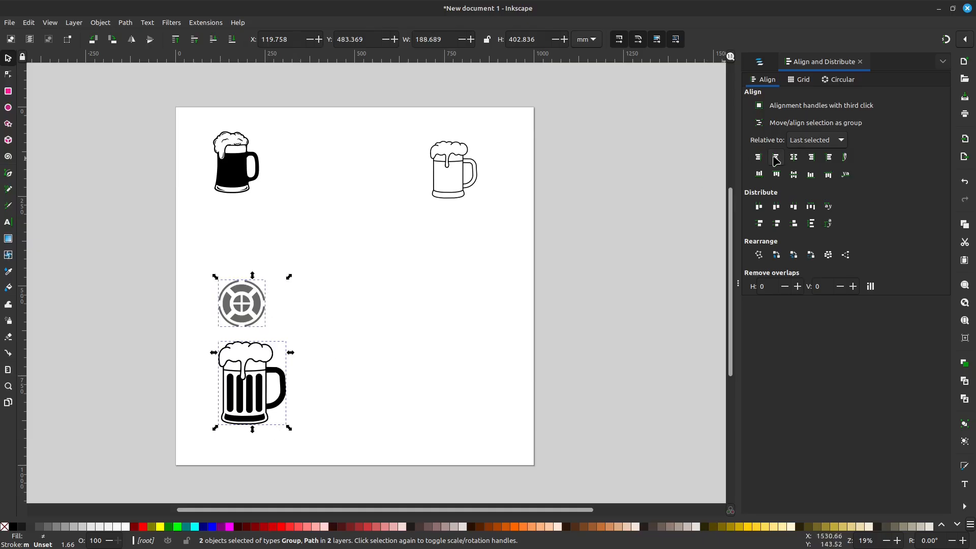
left_click(409, 338)
left_click_drag(171, 270, 375, 477)
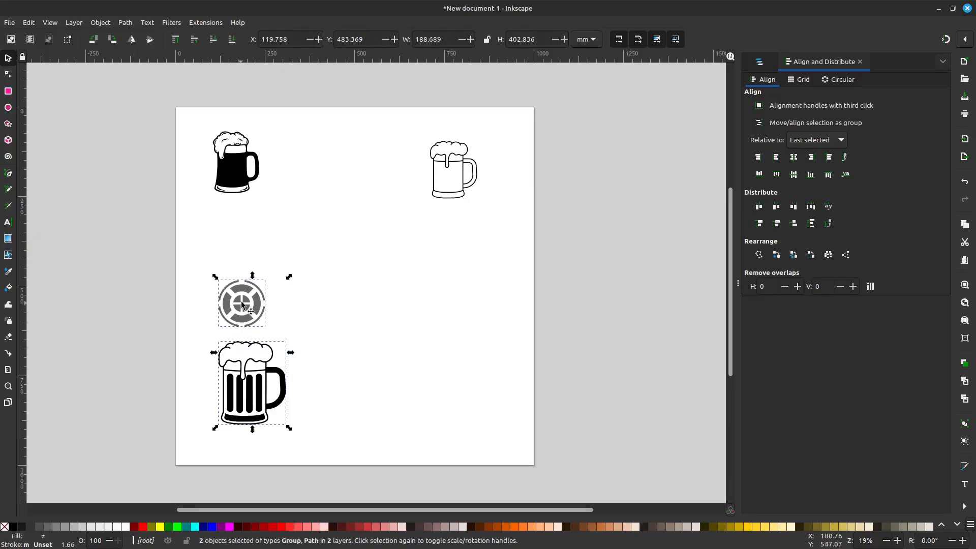
- Spread the objects apart: striped mug to about X 80, Y 692 mm, outlined mug to X 687, Y 295 mm, crosshairs to X 815, Y 689 mm
left_click_drag(246, 302, 465, 304)
left_click(393, 331)
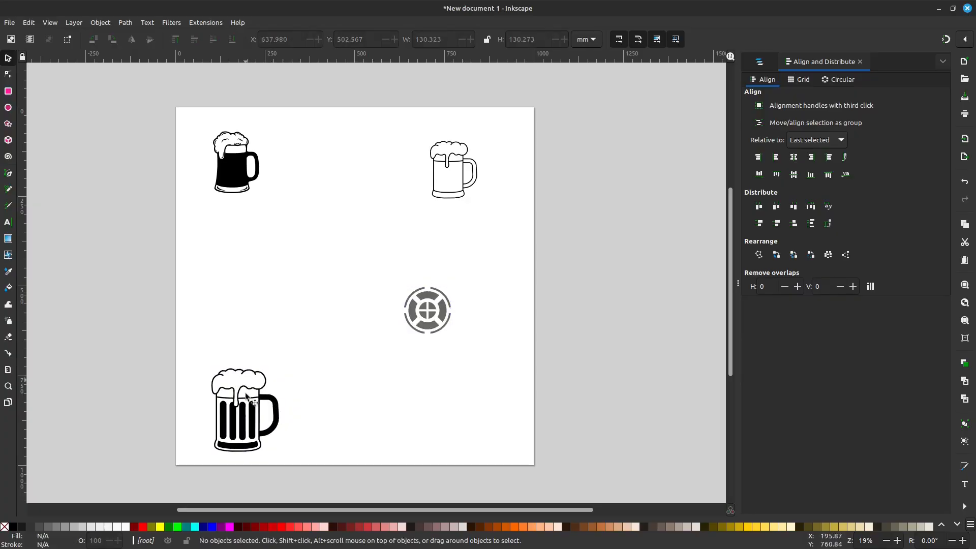
left_click_drag(268, 376, 260, 360)
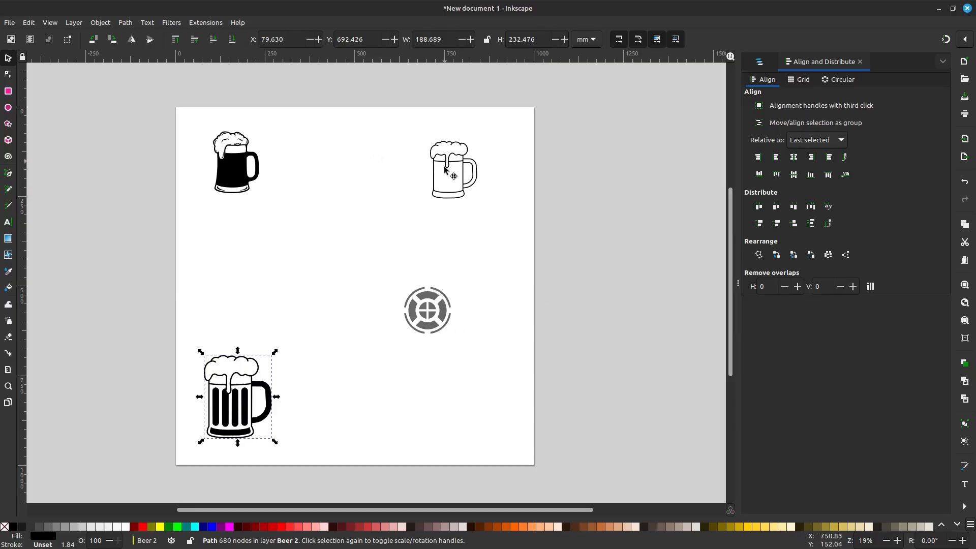
left_click_drag(448, 166, 440, 237)
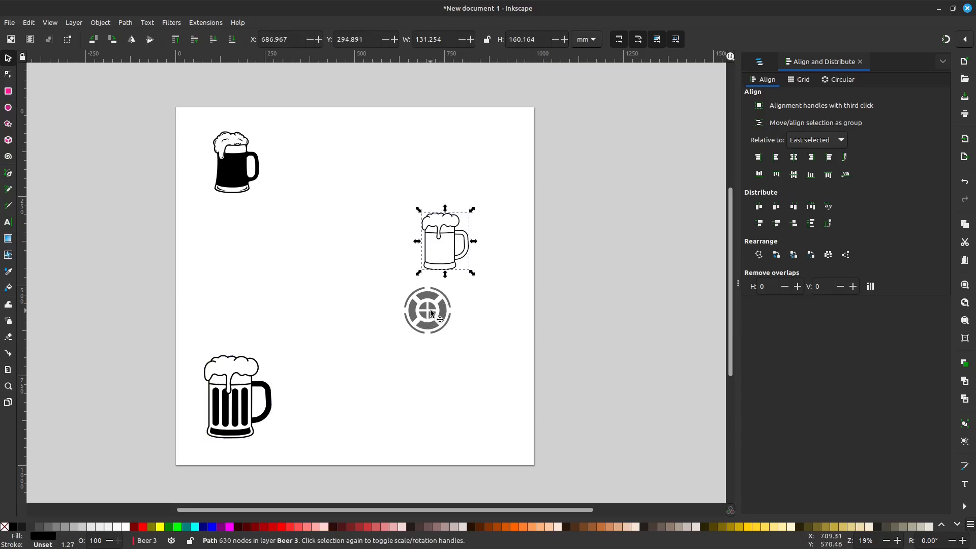
left_click_drag(431, 319, 494, 386)
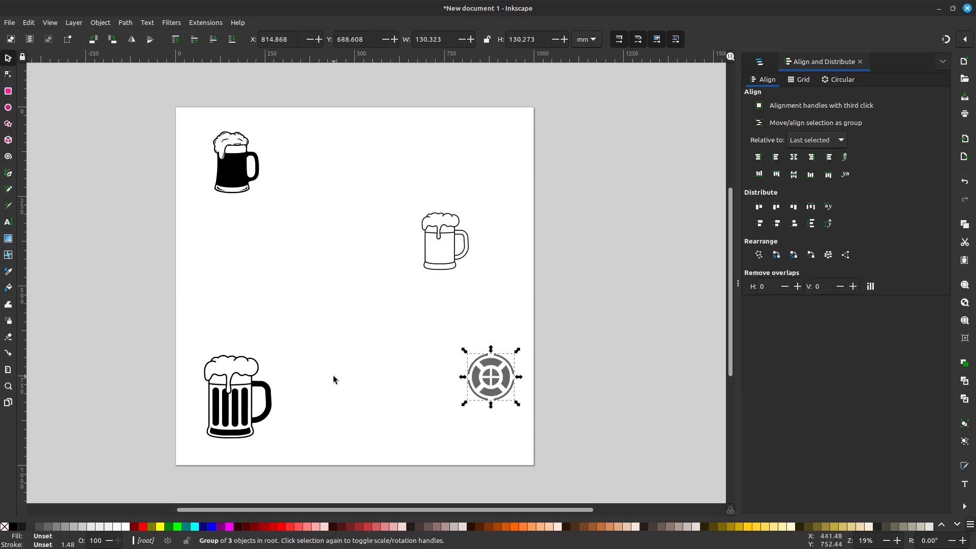
left_click(245, 399)
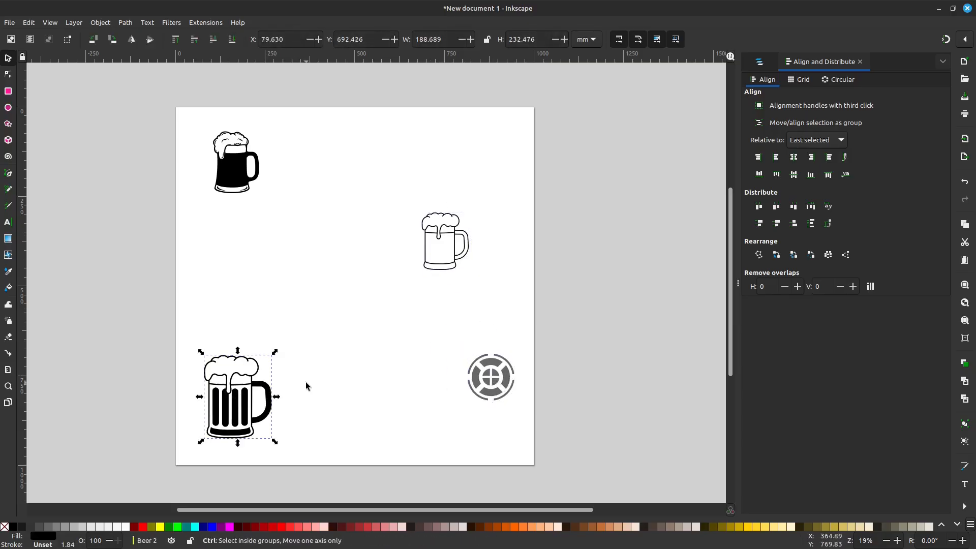
left_click(445, 235)
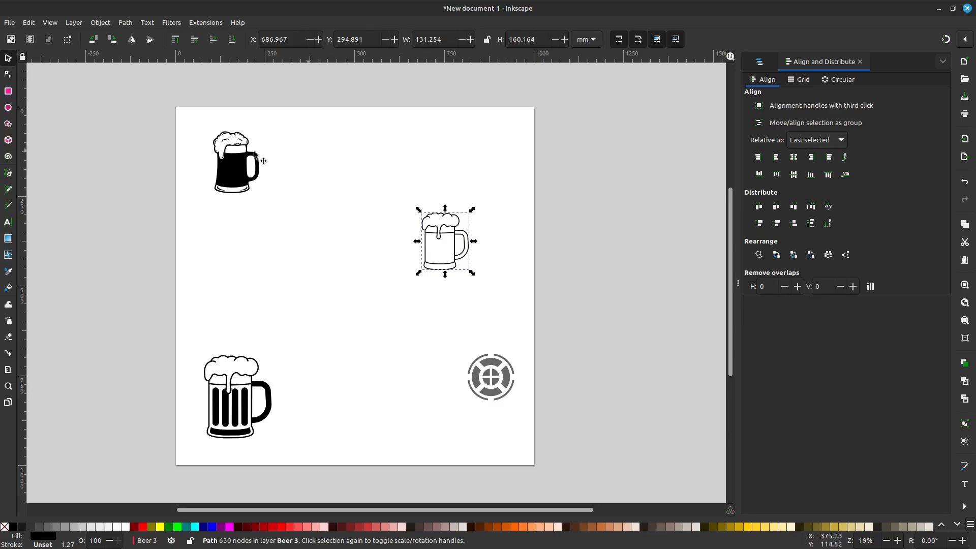
left_click(238, 165, "shift")
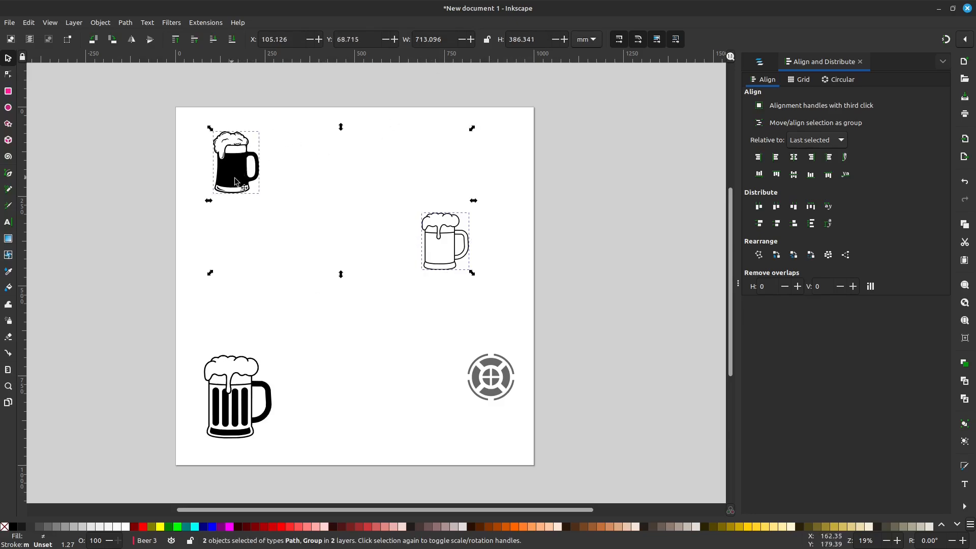
left_click(460, 233)
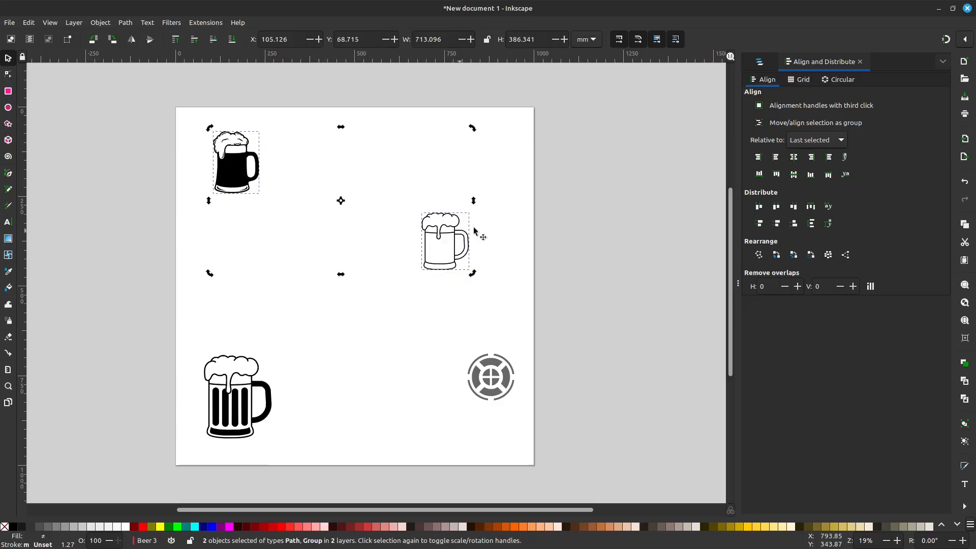
key("Escape")
- Lock the width-to-height ratio and set the outlined mug's width to 135 mm
left_click(456, 228)
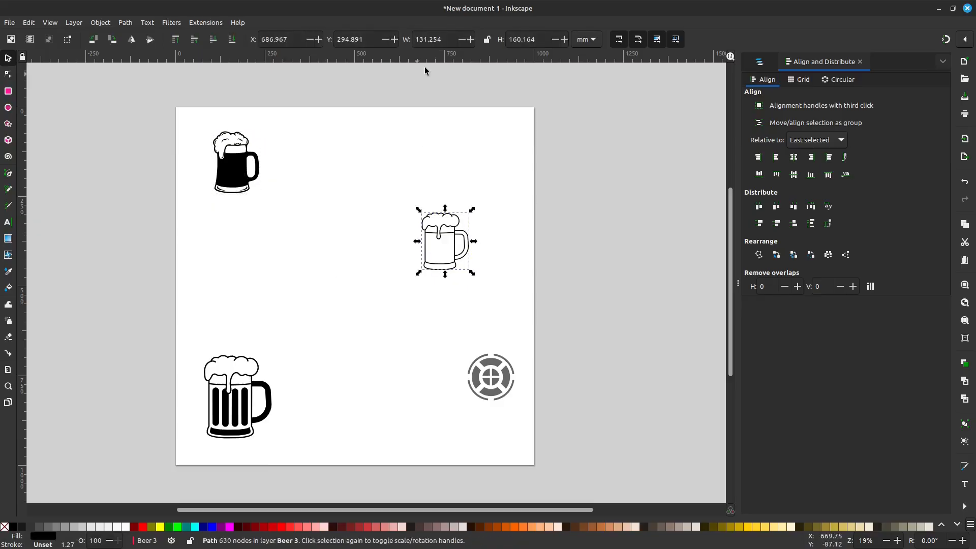
left_click_drag(450, 37, 414, 42)
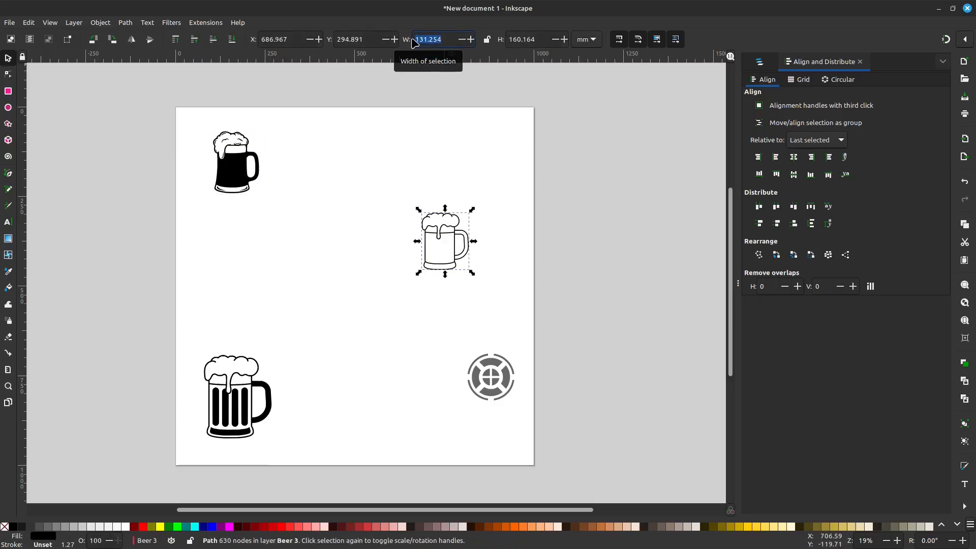
type("13")
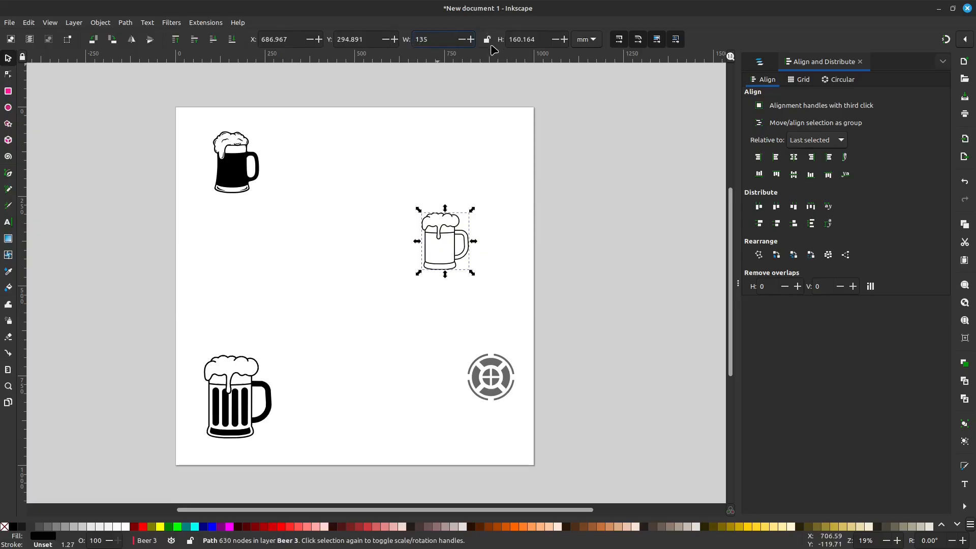
type("5")
left_click(486, 39)
key("Tab")
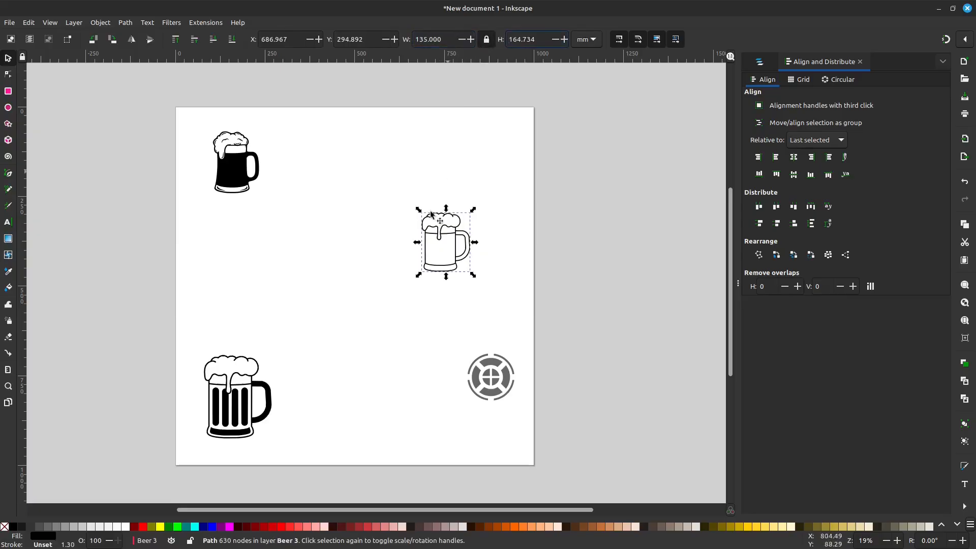
- Set the widths of the black mug and the striped mug to 135 mm each, keeping their proportions
left_click(241, 173)
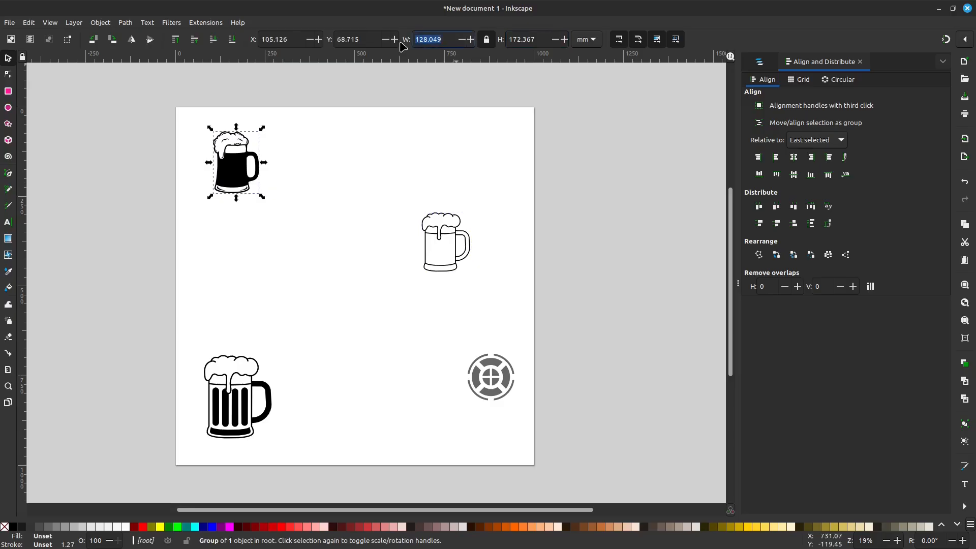
type("135")
key("Tab")
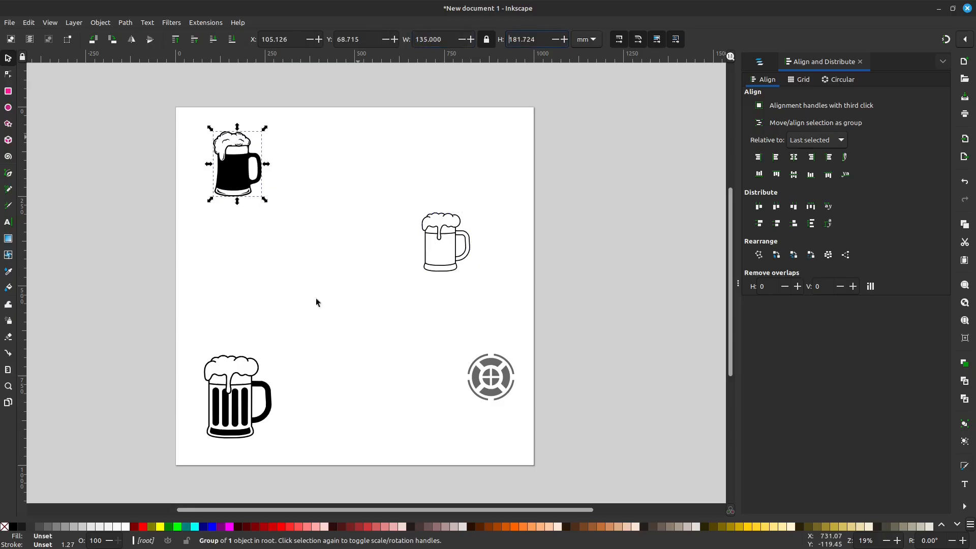
left_click(239, 409)
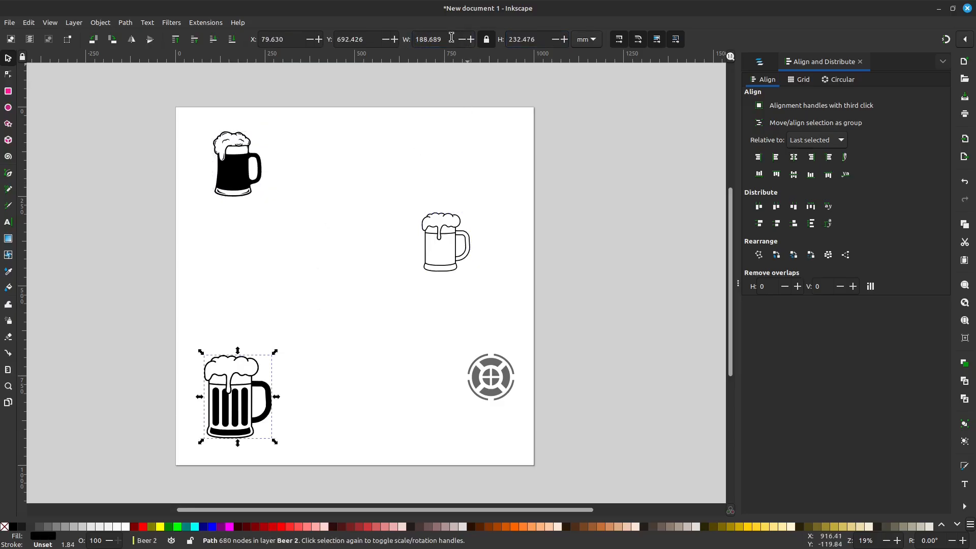
triple_click(410, 39)
type("135")
key("Tab")
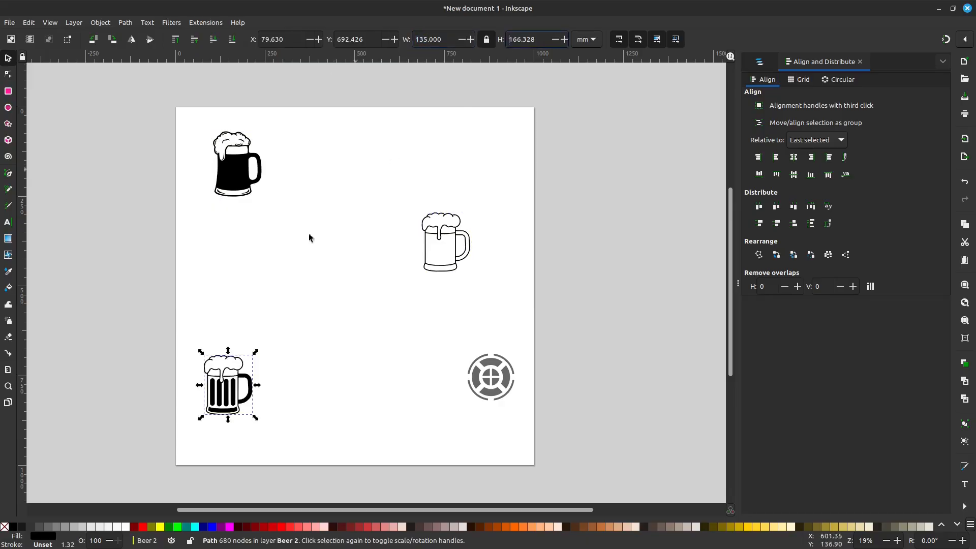
- Stagger the black, outlined and striped mugs down the page at about X 201, 645 and 76 mm, with the crosshairs near the lower-right page corner
left_click_drag(436, 237, 422, 268)
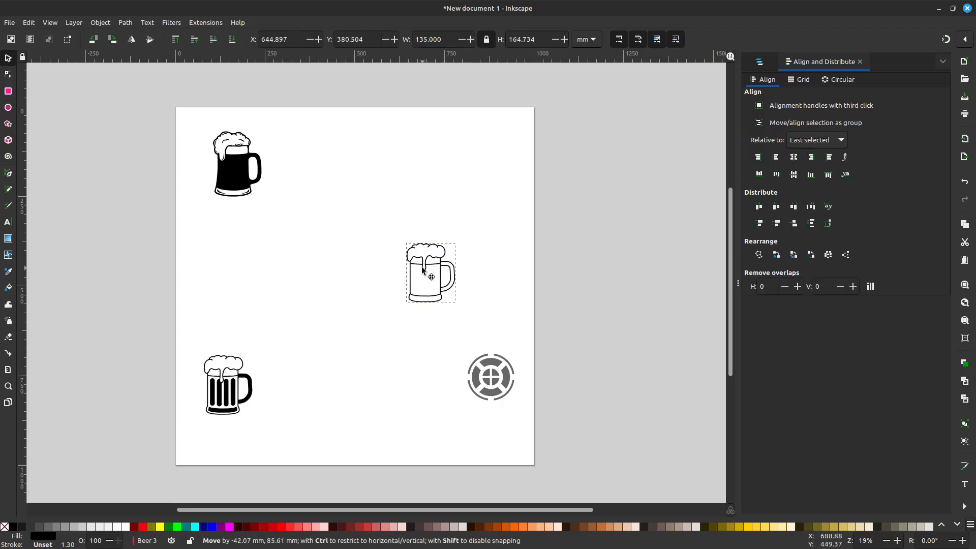
left_click_drag(225, 401, 225, 391)
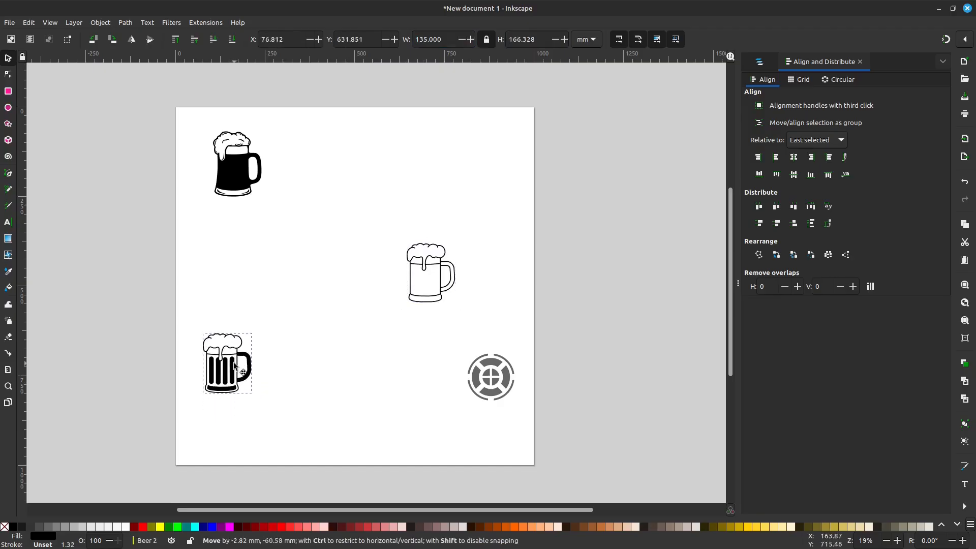
left_click_drag(239, 156, 234, 186)
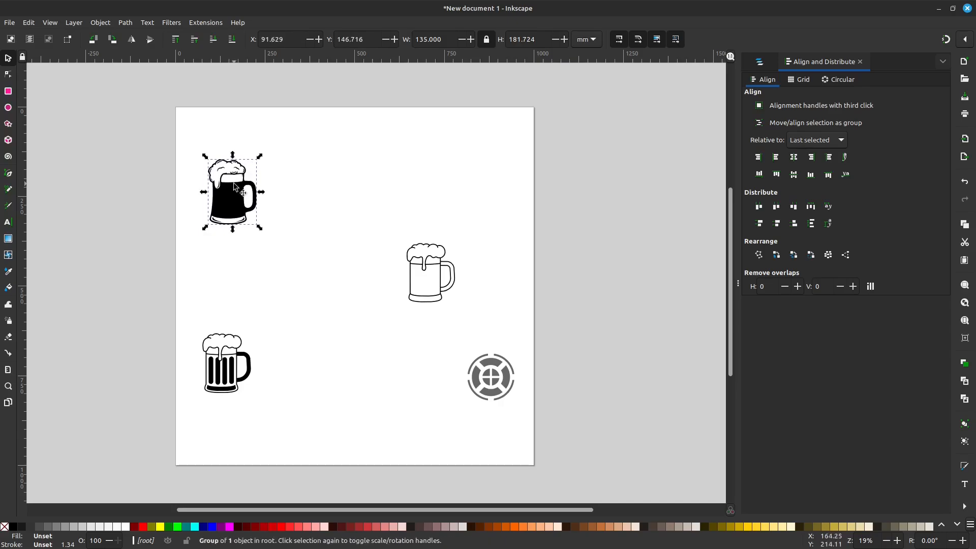
left_click_drag(489, 362, 479, 405)
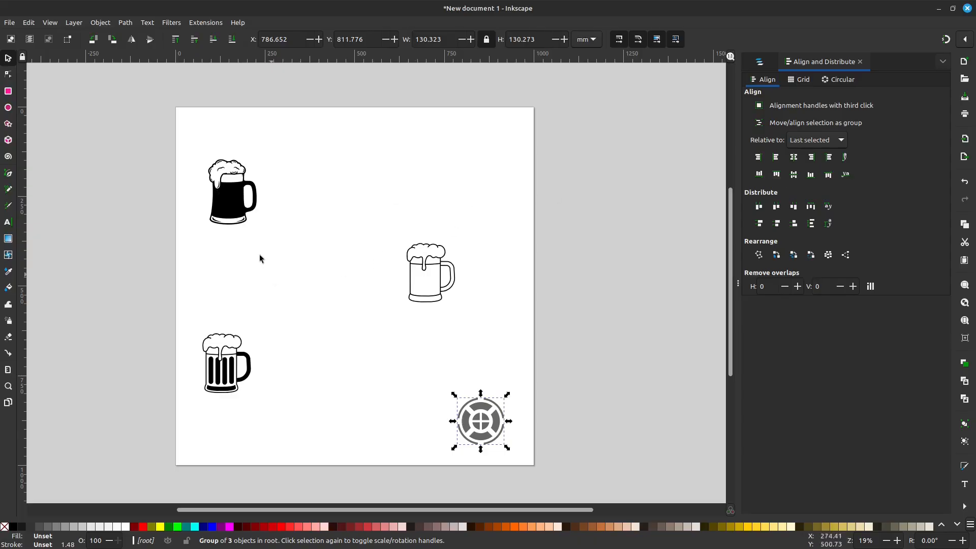
left_click_drag(228, 208, 270, 206)
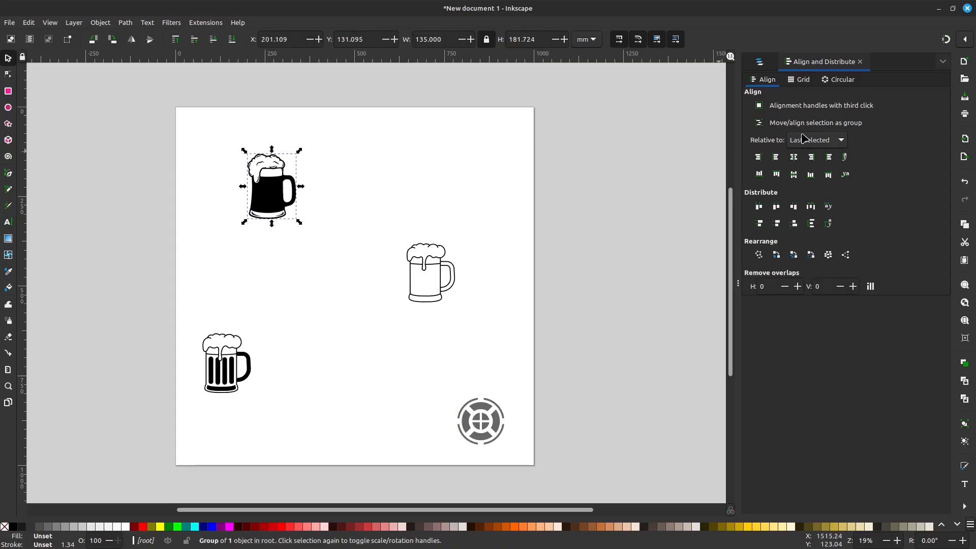
- Set the alignment reference to First selected and center the outlined and striped mugs horizontally on the black mug, selecting the black mug first
left_click(842, 143)
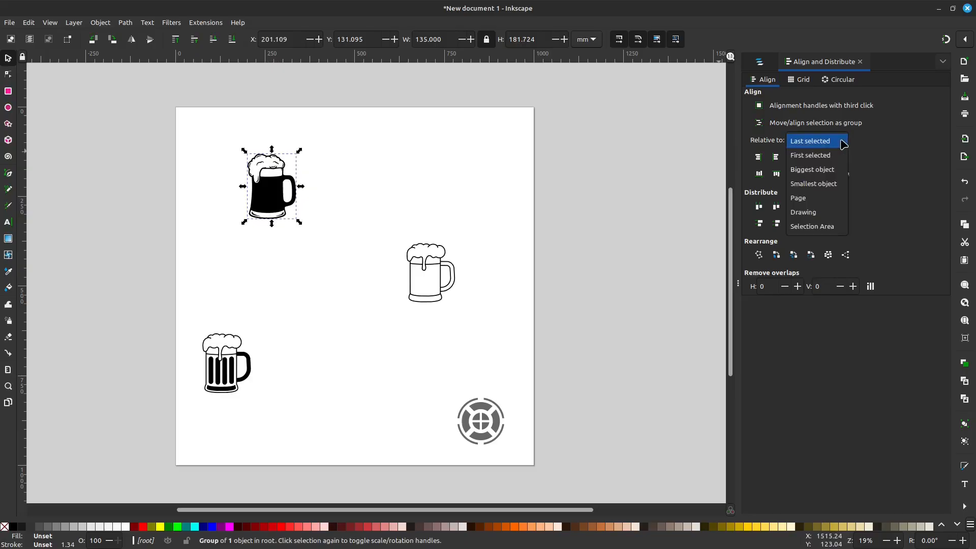
left_click(800, 155)
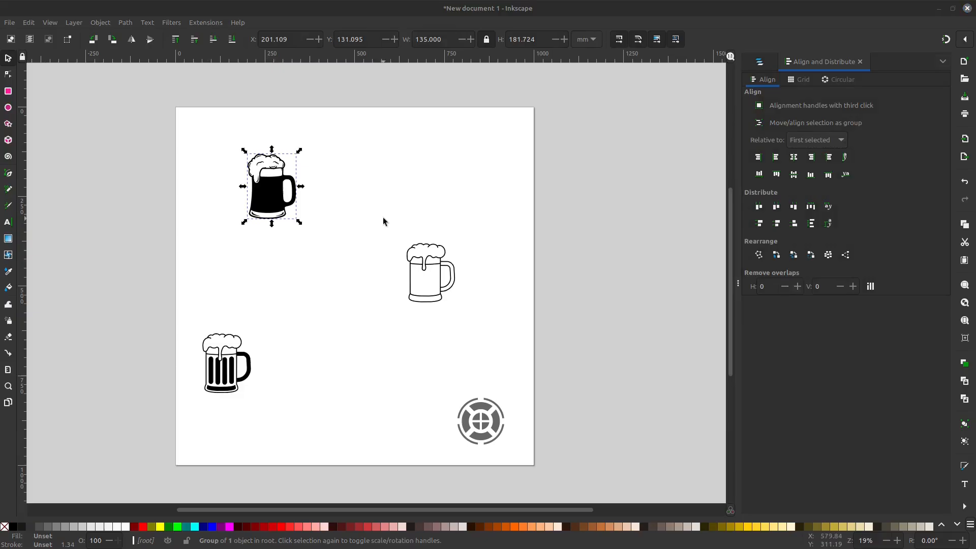
left_click_drag(383, 220, 465, 314)
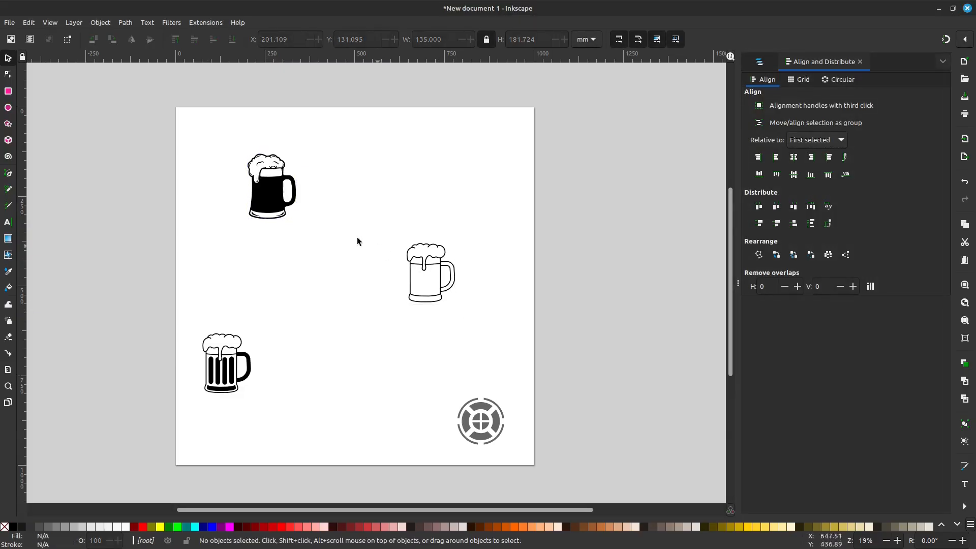
key("Tab")
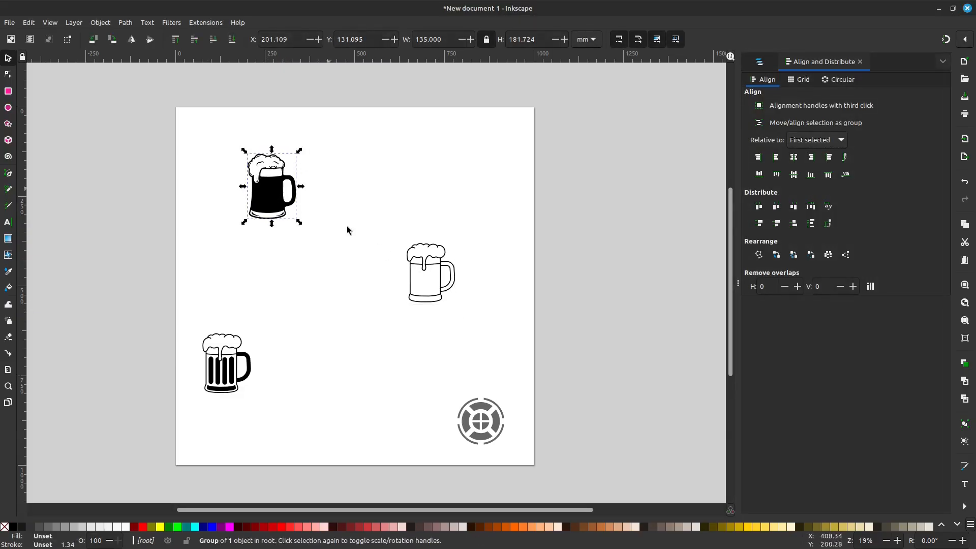
left_click(441, 269, "shift")
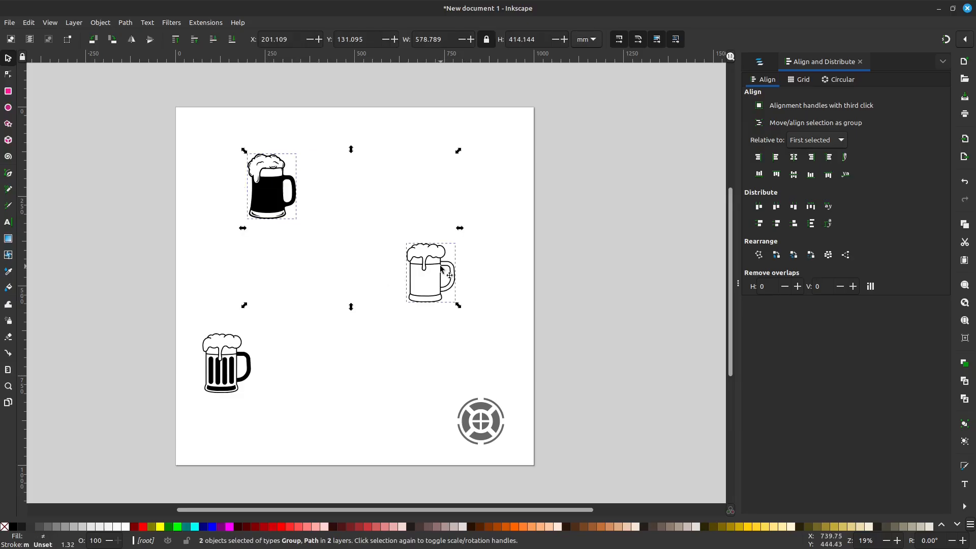
left_click(234, 375, "shift")
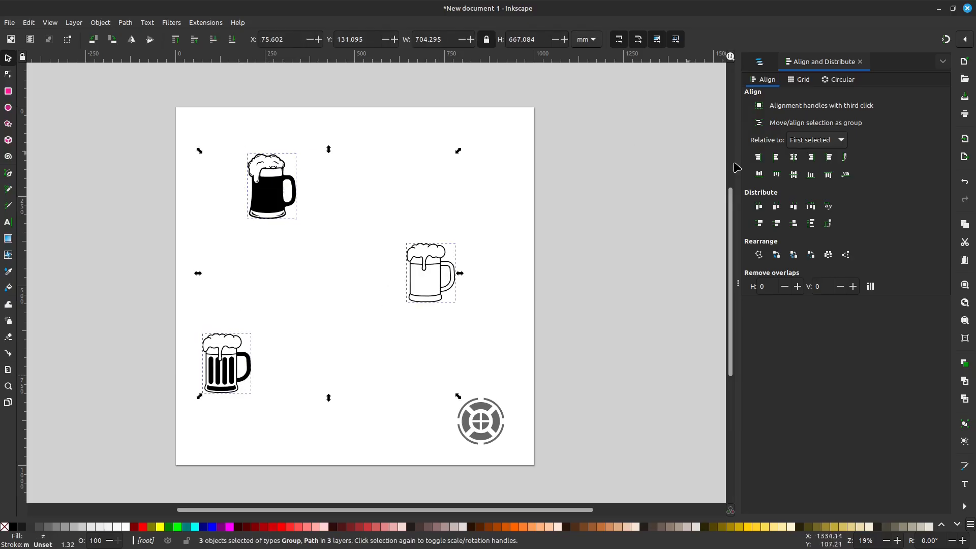
left_click(794, 158)
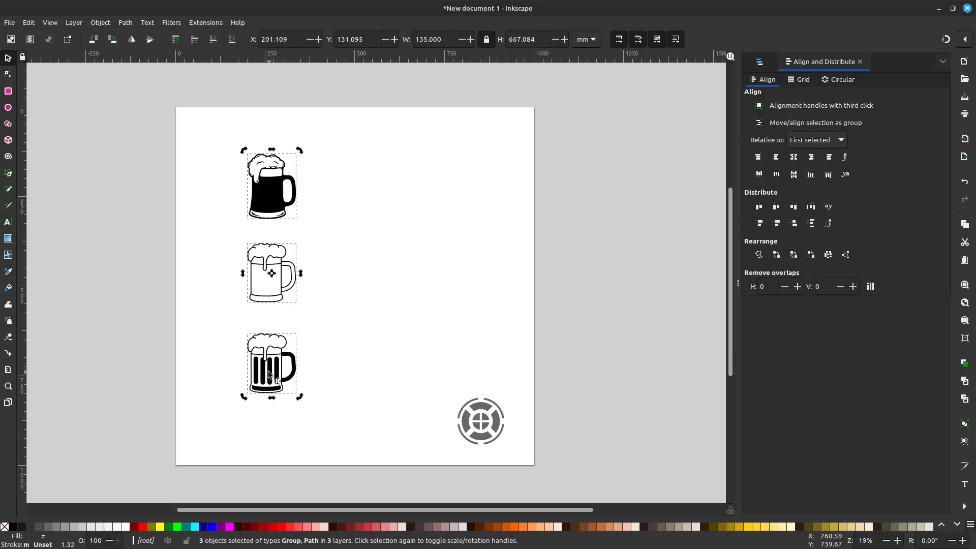
key("Escape")
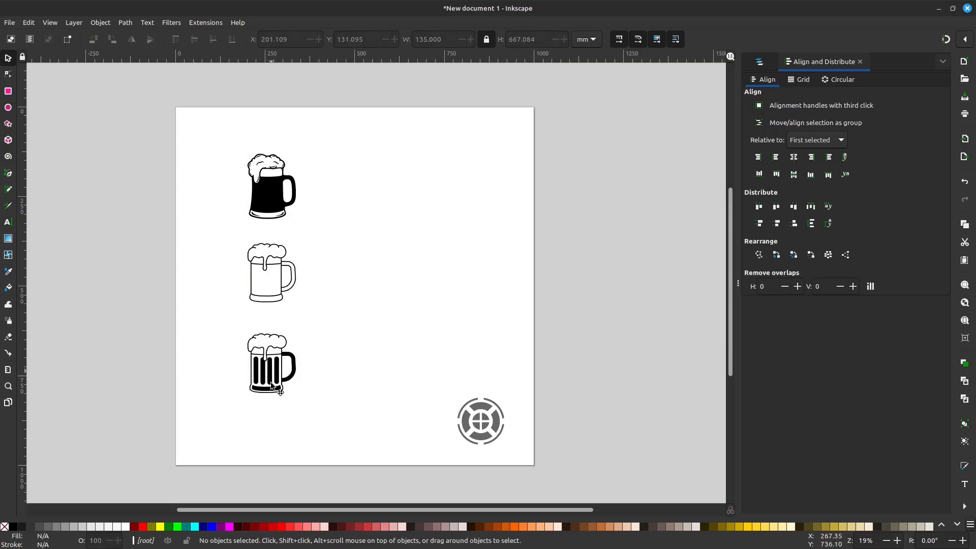
- Stagger the crosshairs, black, outlined and striped mugs down the page's left side at about X 24, 152, 180 and 59 mm
left_click_drag(270, 375, 267, 435)
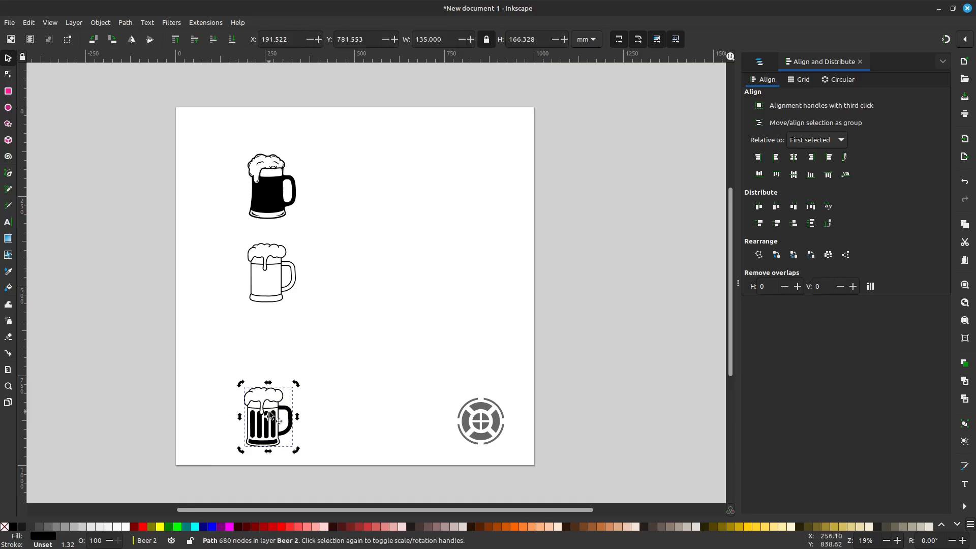
left_click_drag(276, 423, 225, 431)
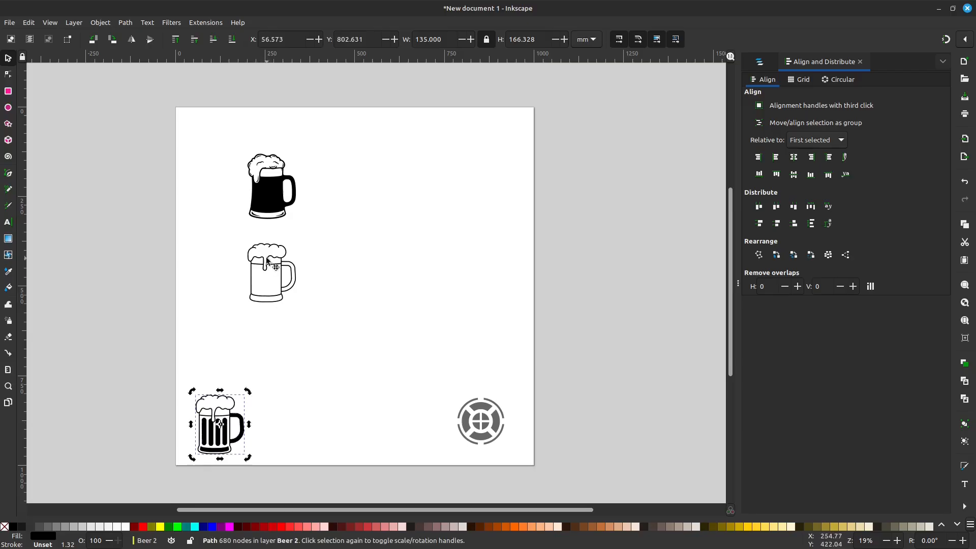
left_click_drag(269, 260, 286, 293)
left_click_drag(272, 203, 254, 238)
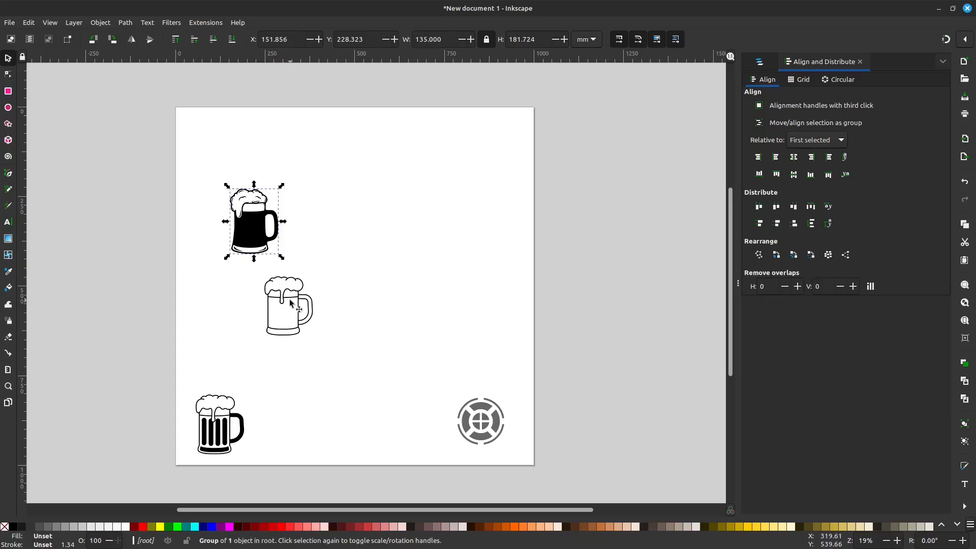
left_click_drag(289, 302, 265, 299)
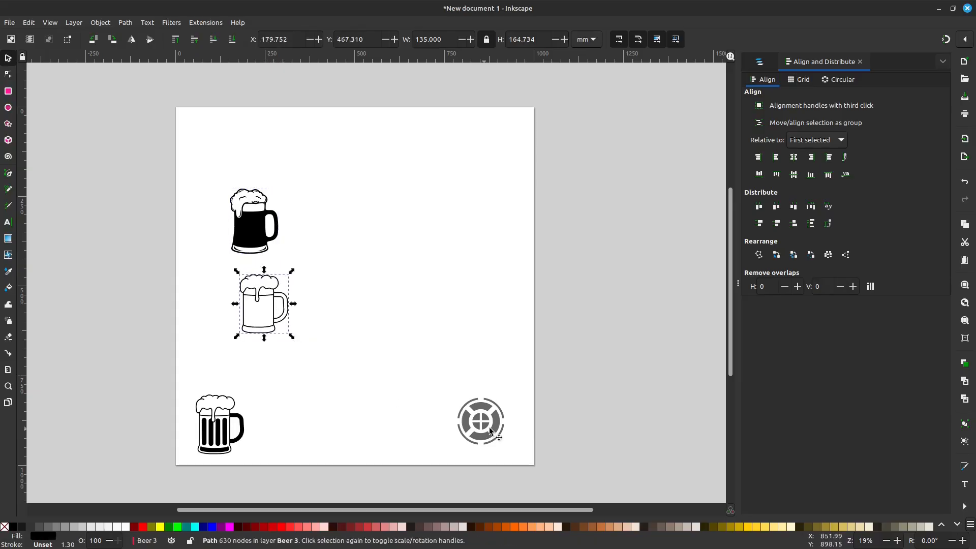
left_click_drag(496, 421, 246, 133)
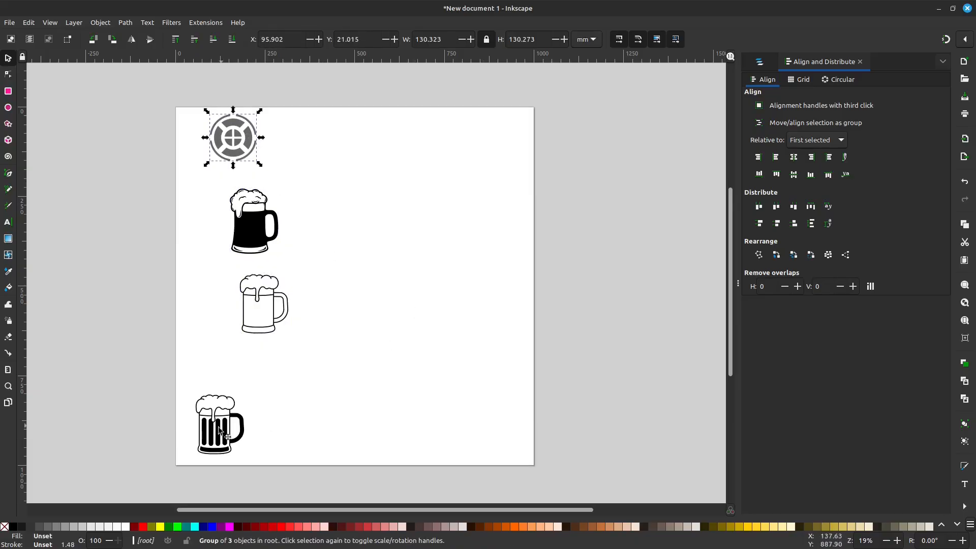
left_click_drag(226, 431, 229, 439)
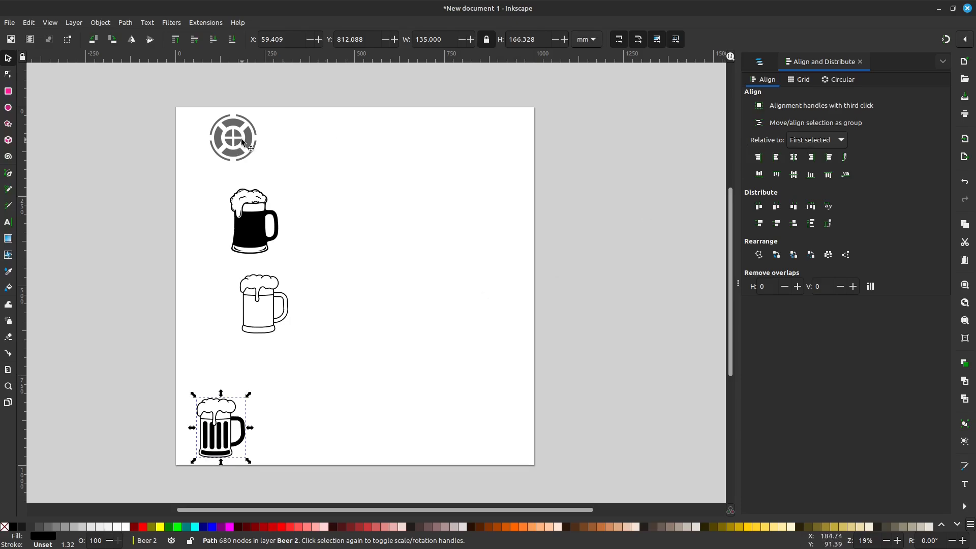
left_click_drag(237, 137, 206, 145)
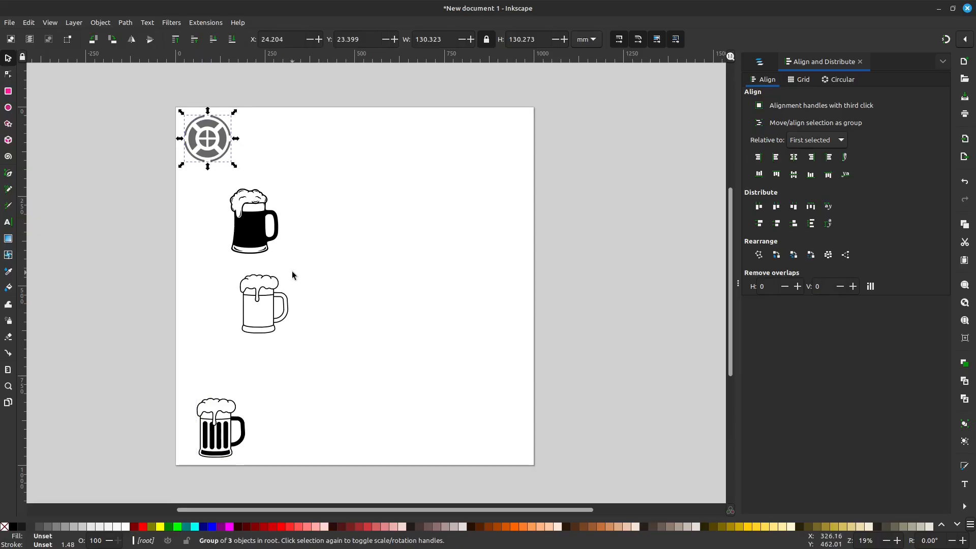
- Center the three mugs horizontally on the first-selected crosshairs, and distribute all four objects with equal vertical gaps
key("shift")
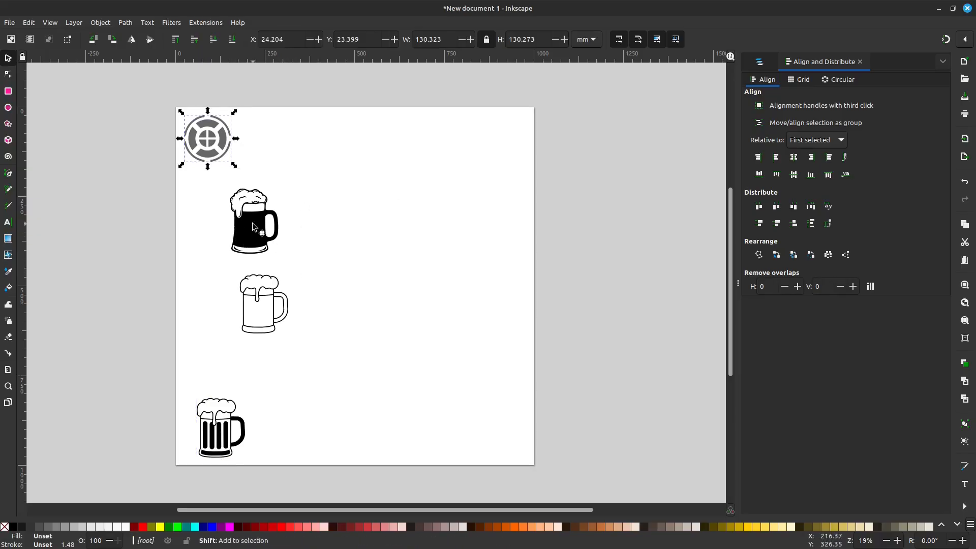
left_click(254, 227, "shift")
left_click(257, 304, "shift")
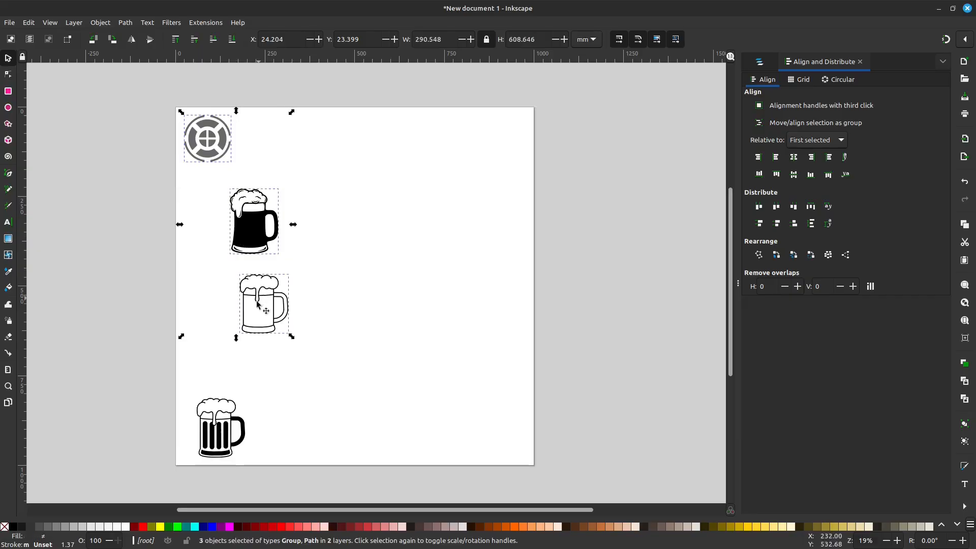
left_click(238, 422, "shift")
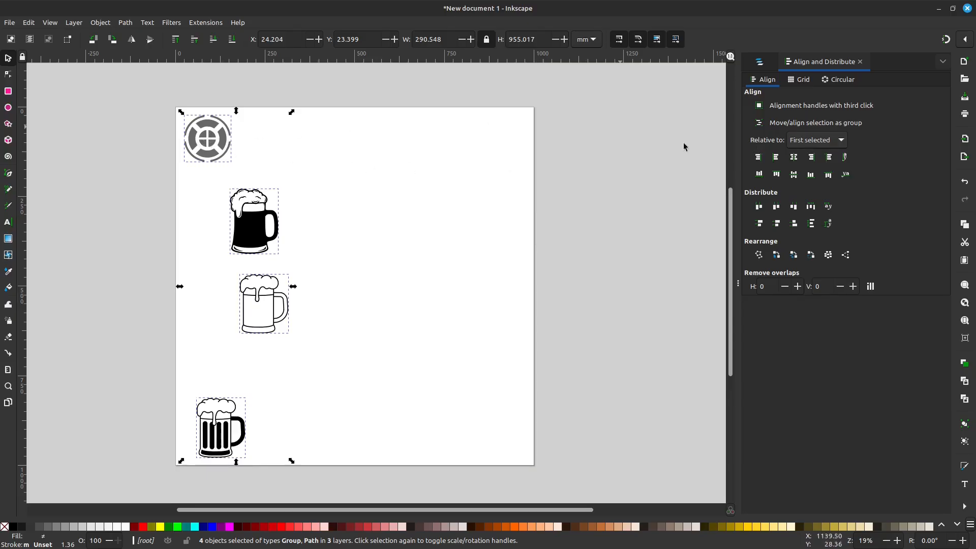
left_click(794, 157)
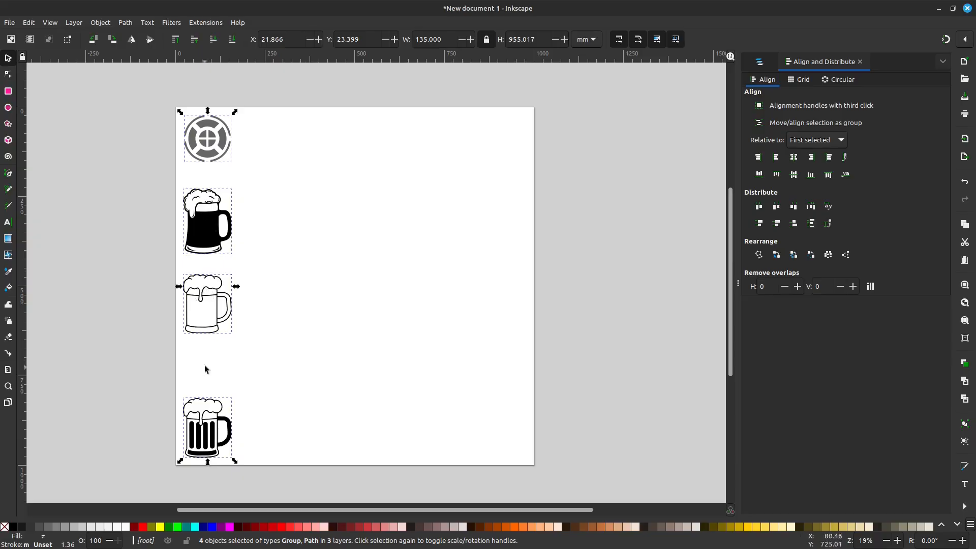
left_click(812, 225)
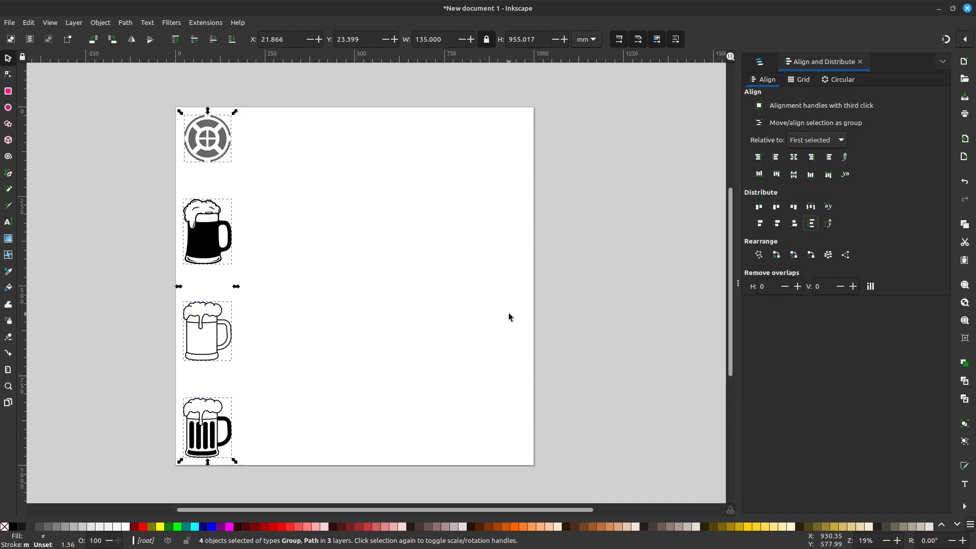
left_click(452, 295)
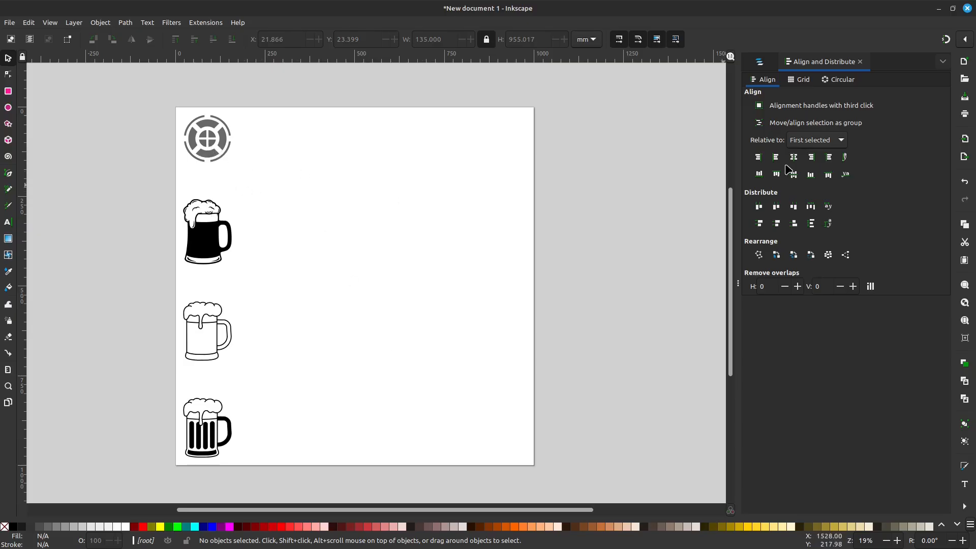
- Set the alignment reference to Page and align the black mug to the page's right and top edges
left_click(836, 141)
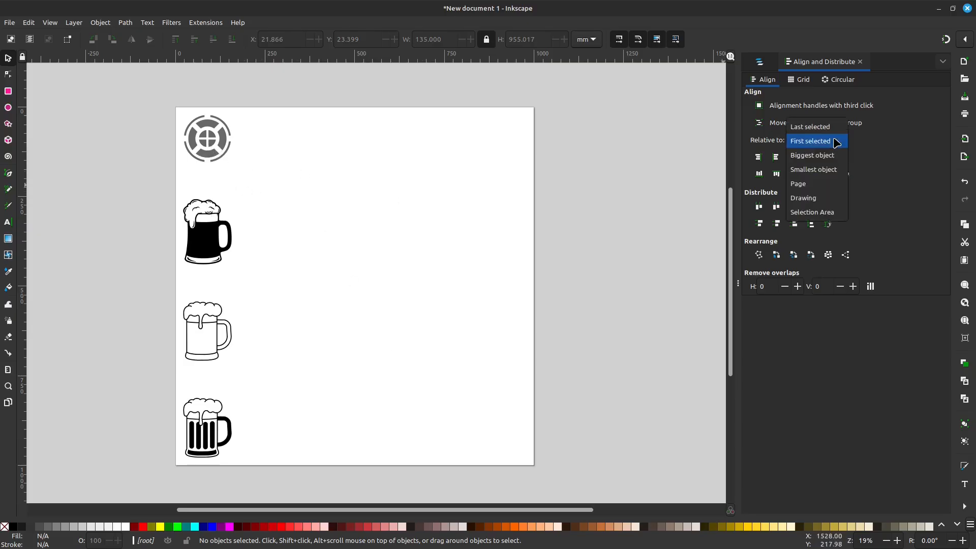
left_click(806, 185)
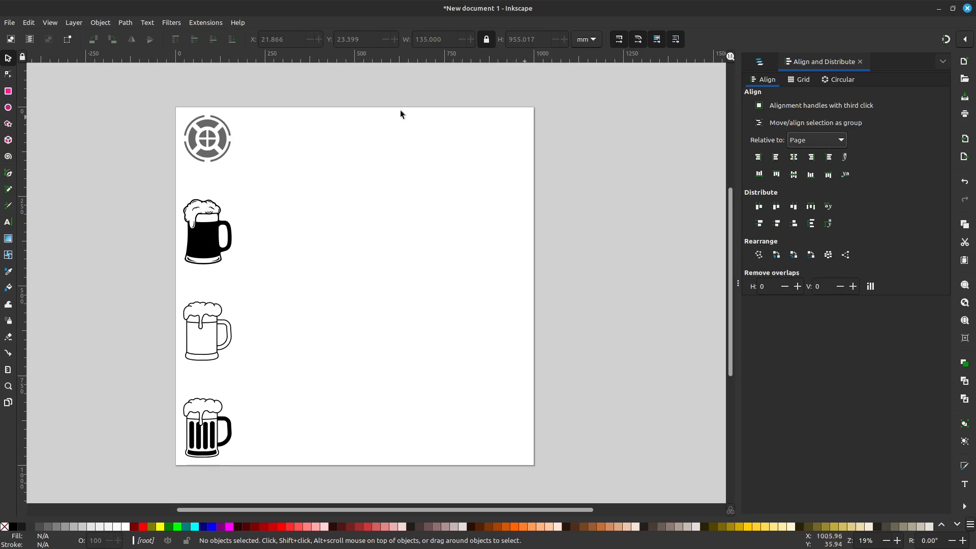
left_click(196, 240)
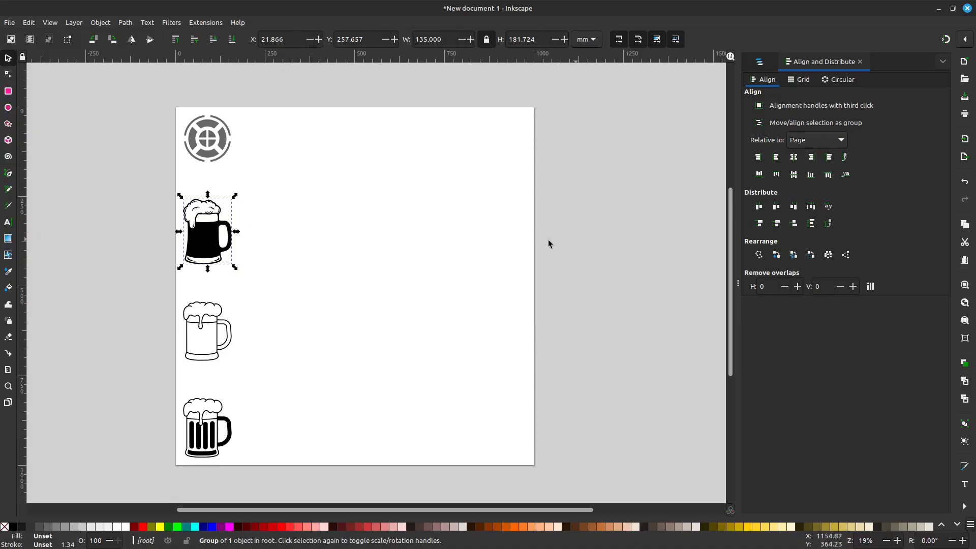
left_click(812, 158)
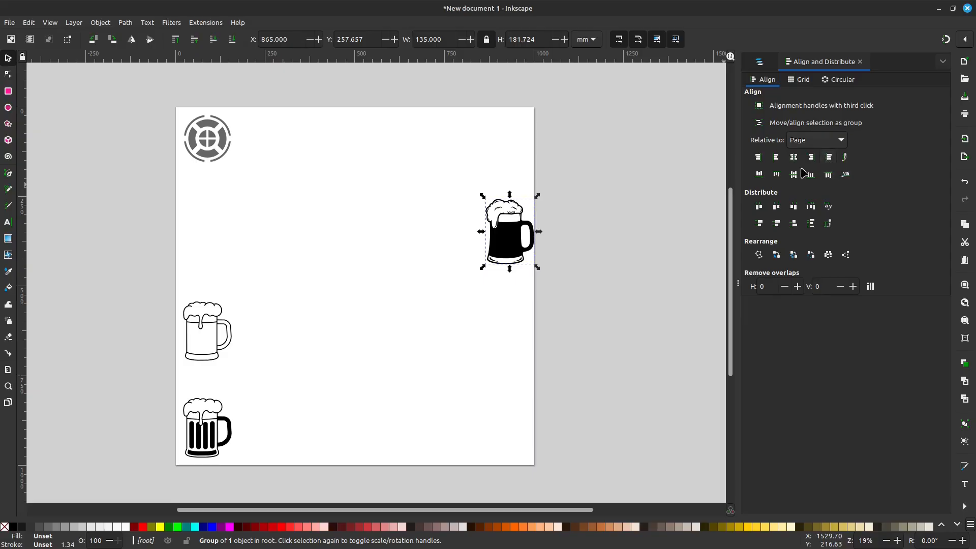
left_click(776, 174)
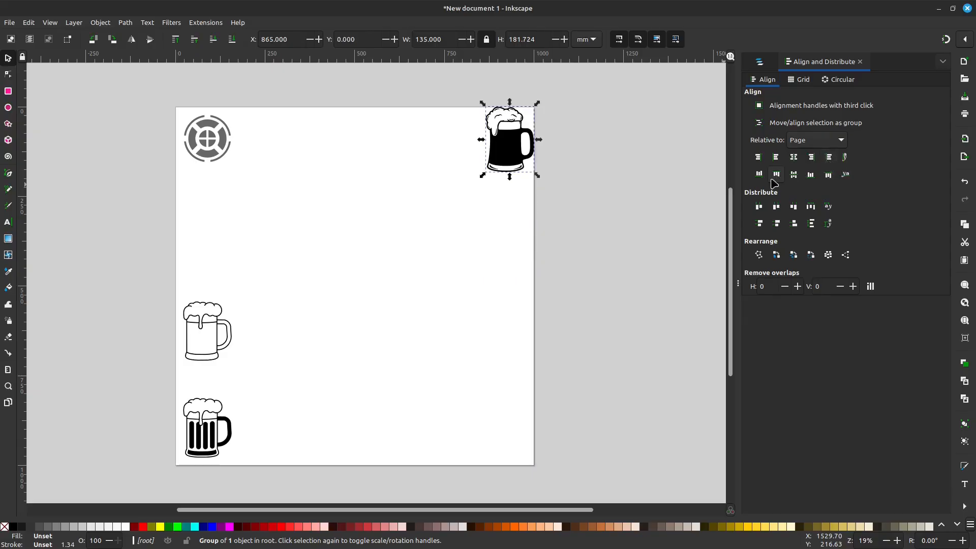
- Align the crosshairs to the left and top edges of the page
left_click(210, 142)
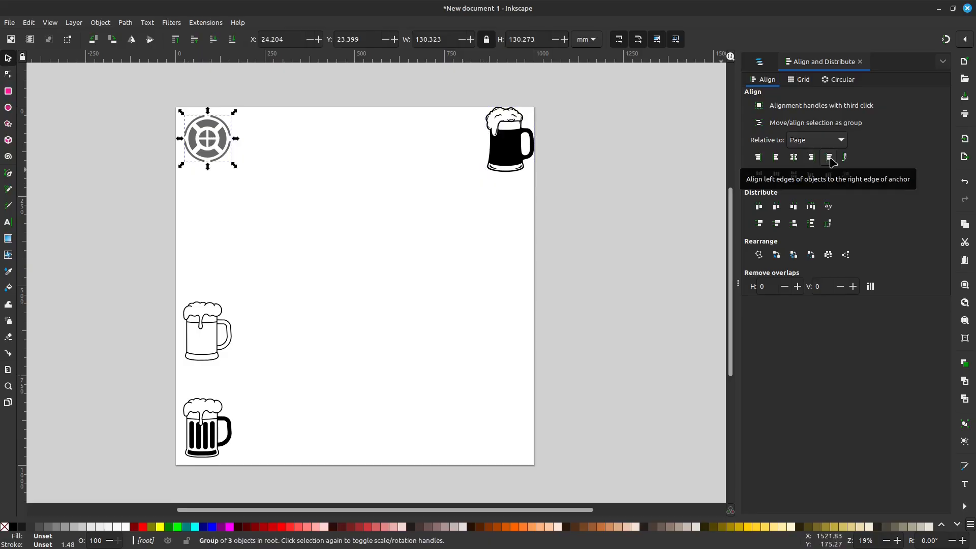
left_click(776, 158)
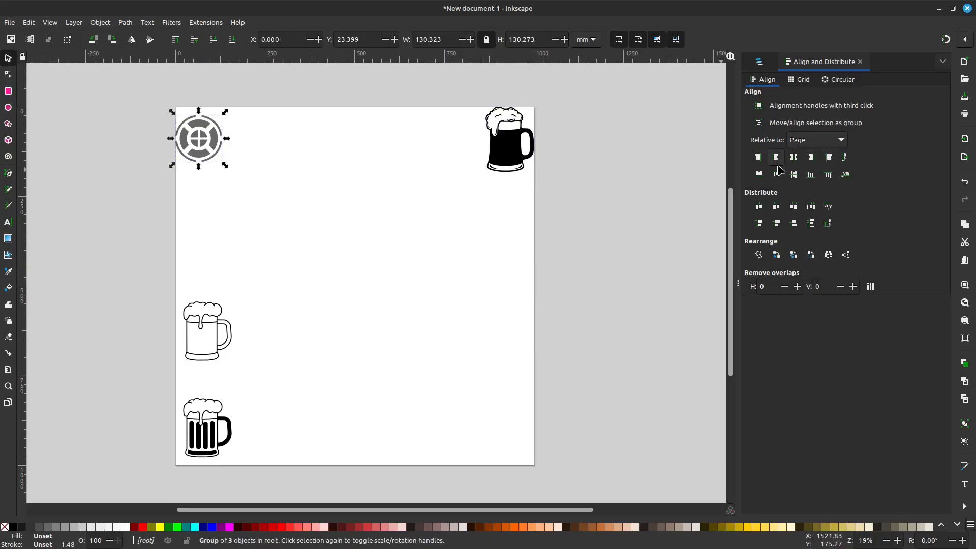
left_click(776, 175)
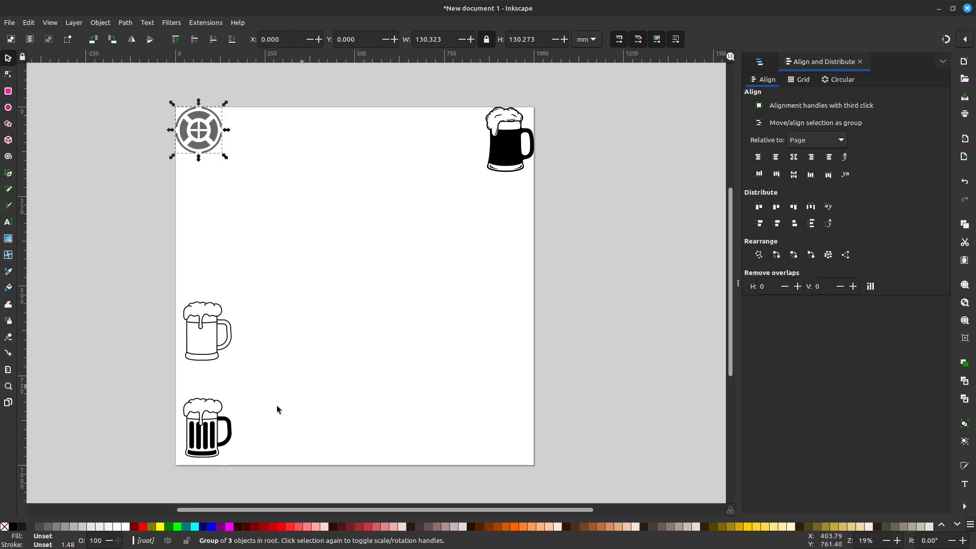
- Align the striped mug to the bottom and left edges of the page
left_click(213, 442)
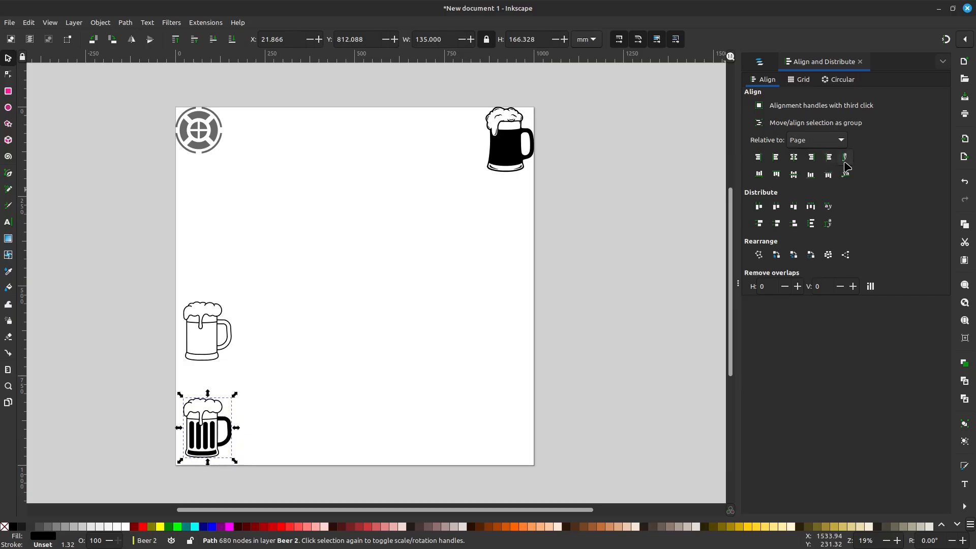
left_click(812, 179)
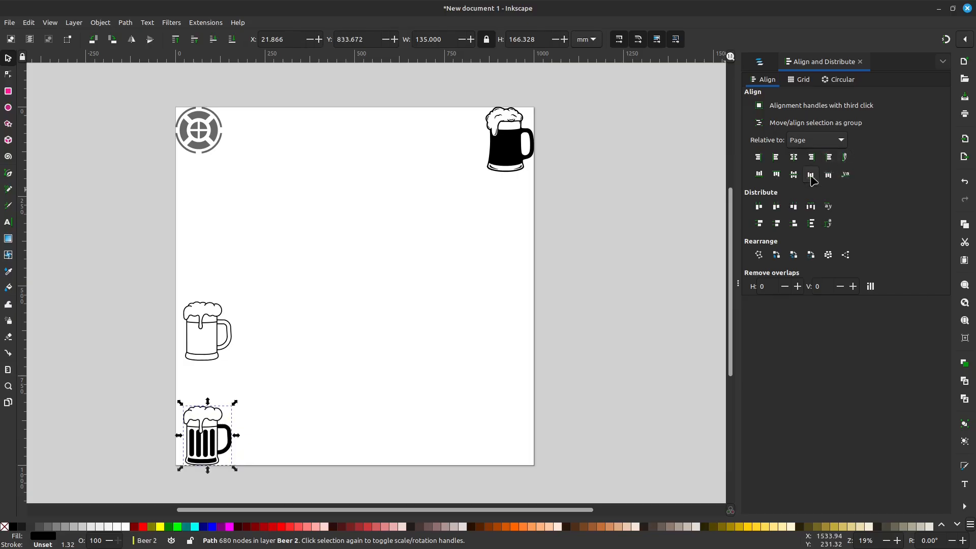
left_click(775, 159)
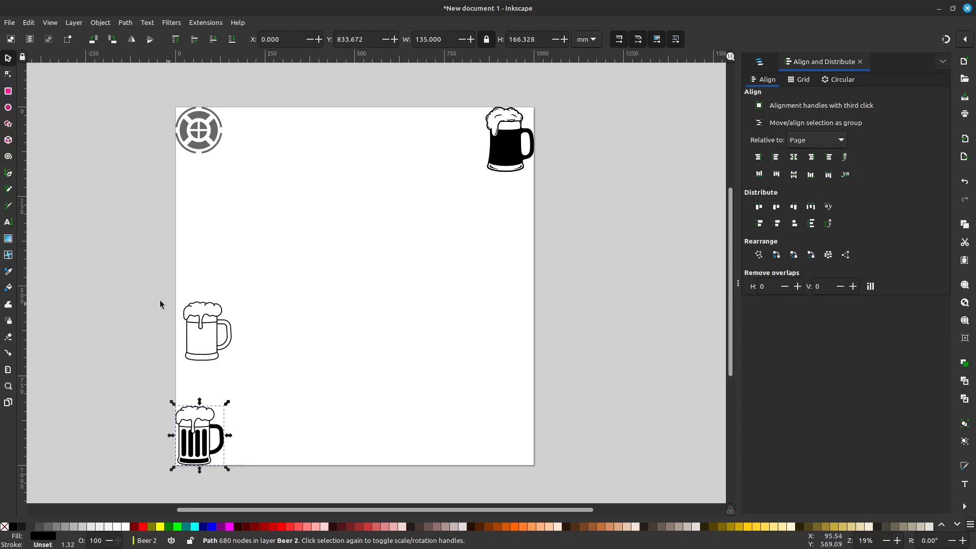
- Align the outlined mug to the right and bottom edges of the page
left_click_drag(158, 290, 255, 370)
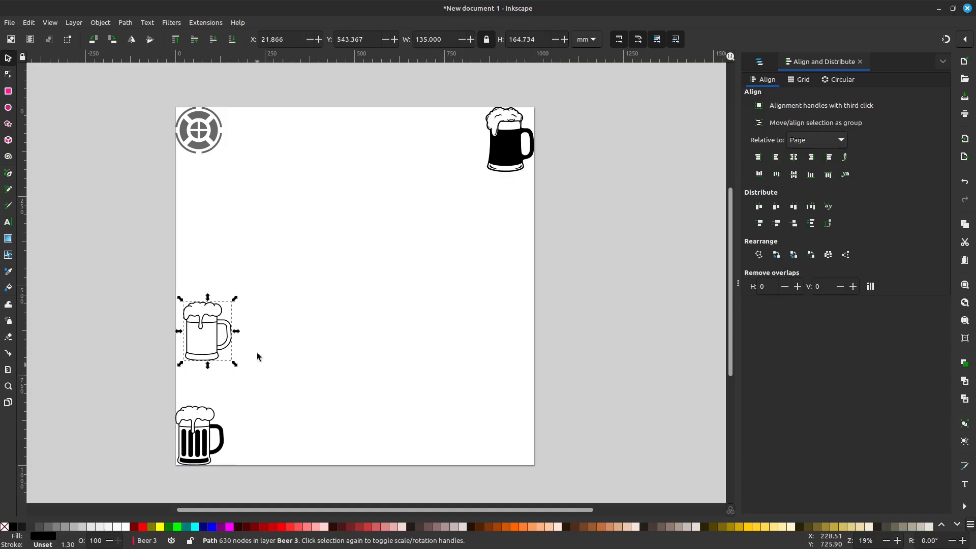
left_click(812, 158)
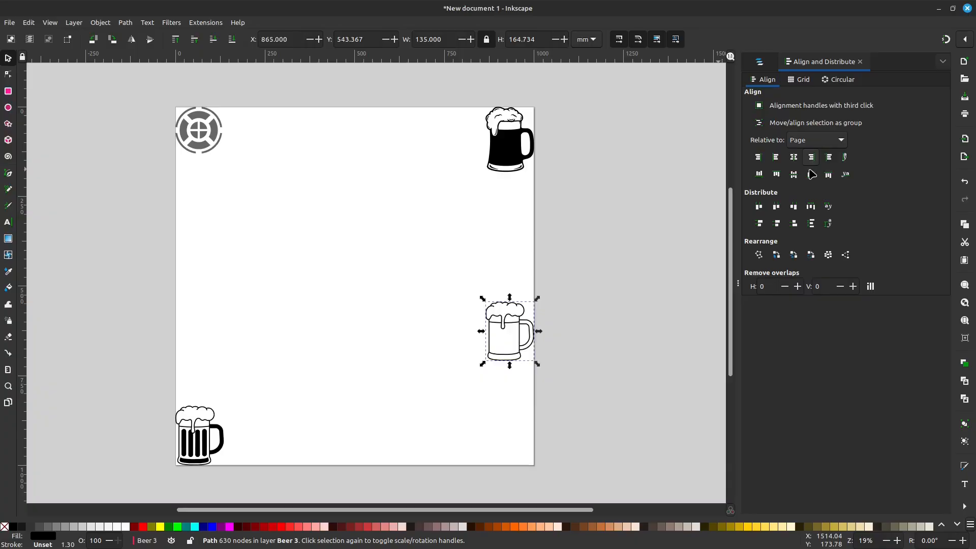
left_click(810, 175)
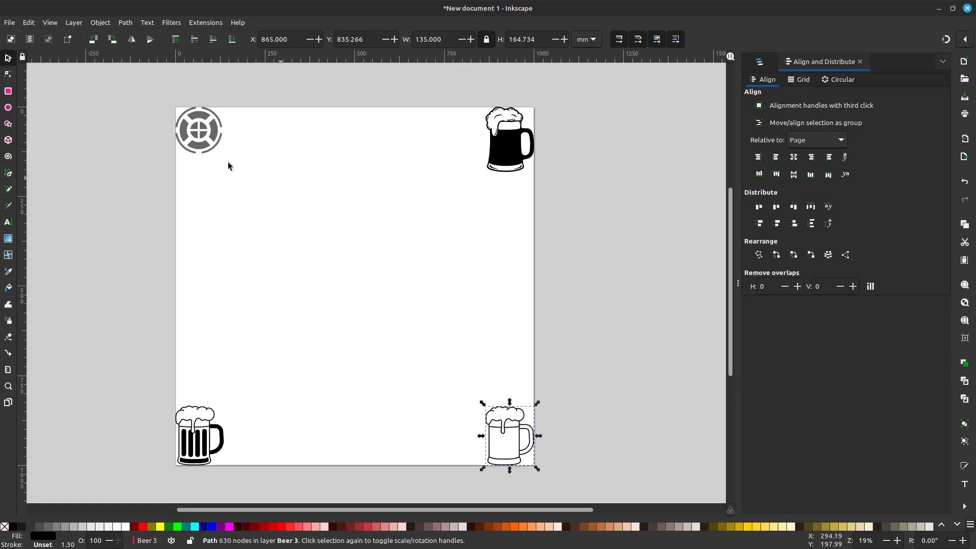
- Center the crosshairs and all three mugs on the page both horizontally and vertically
left_click_drag(119, 86, 591, 487)
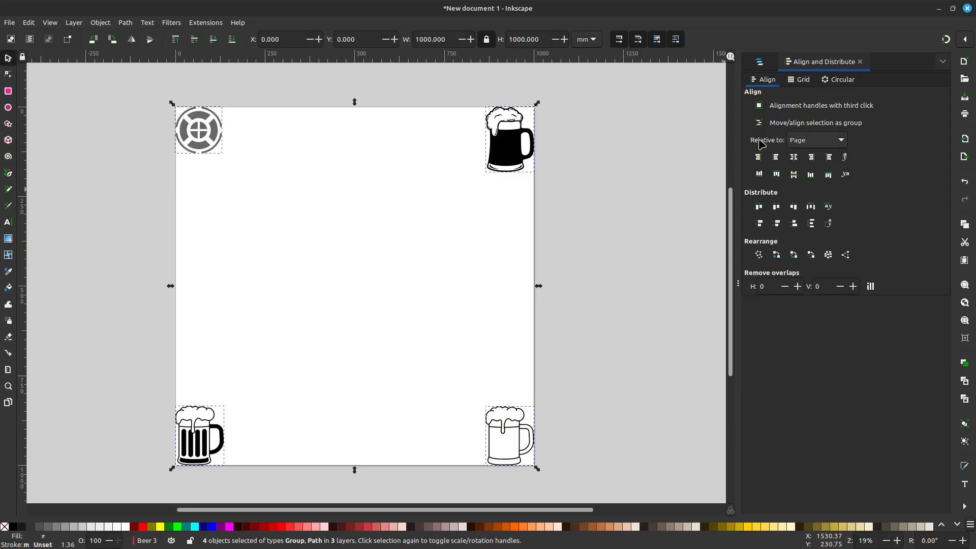
left_click(793, 157)
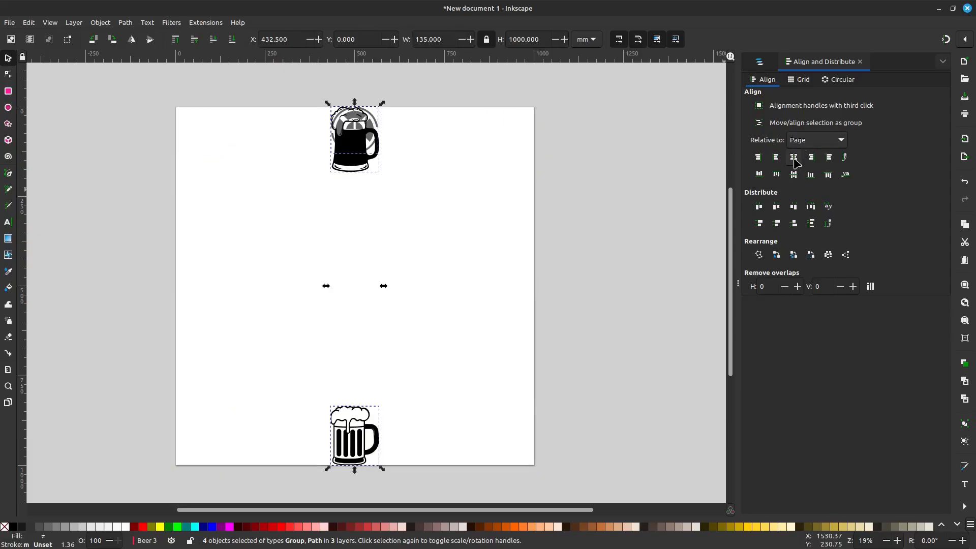
left_click(794, 174)
left_click(398, 276)
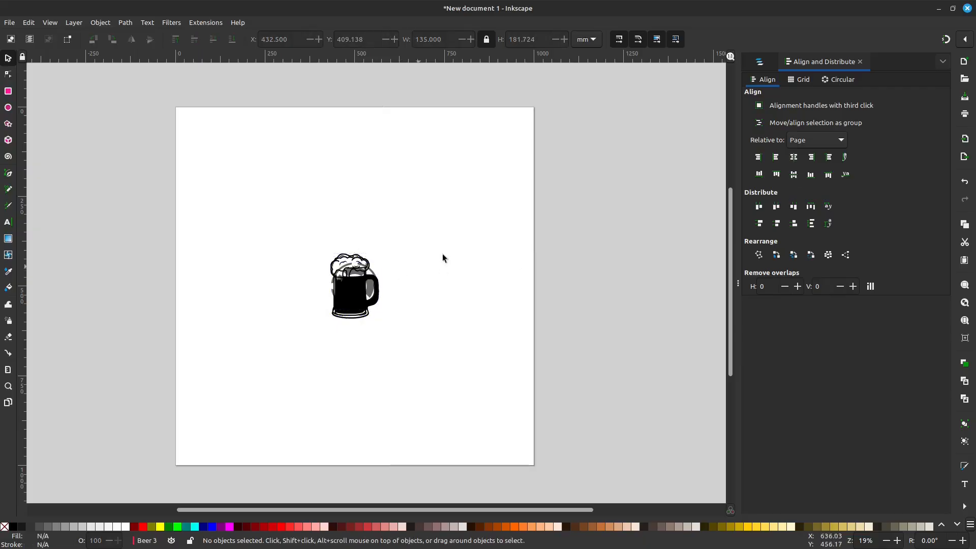
- Pull the stacked objects apart into a staggered column from top to bottom: black mug, crosshairs, outlined mug and striped mug
left_click_drag(236, 202, 585, 330)
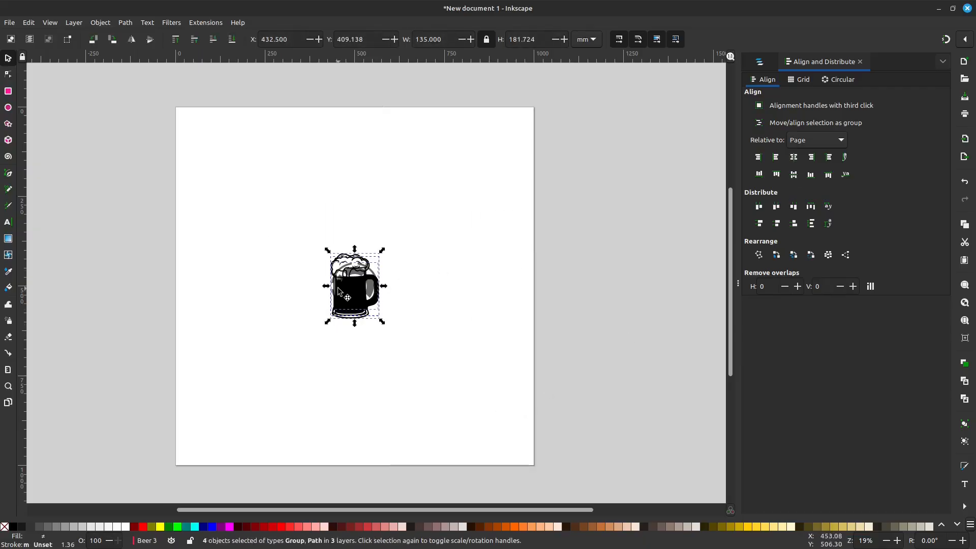
left_click_drag(358, 300, 414, 294)
left_click(324, 253)
left_click_drag(243, 220, 359, 178)
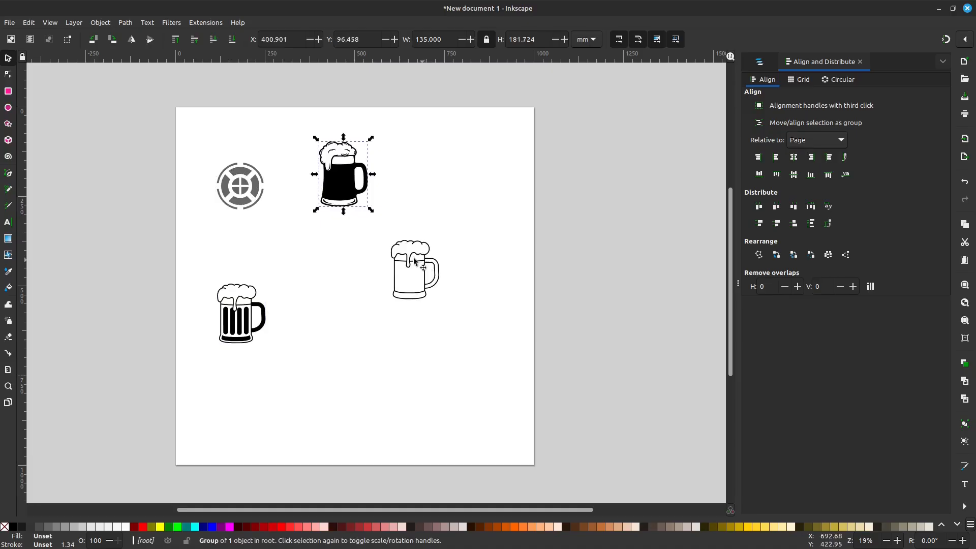
left_click_drag(418, 270, 464, 403)
left_click_drag(193, 273, 233, 373)
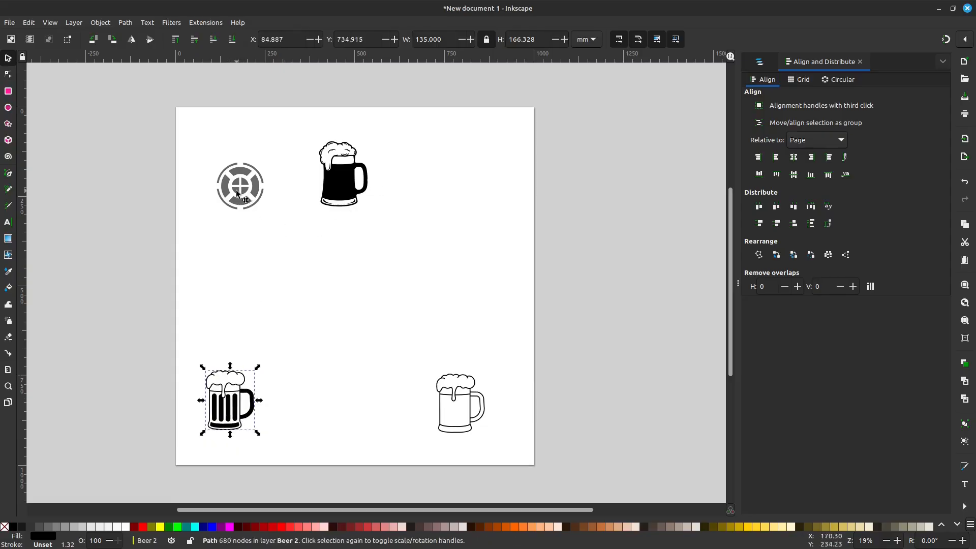
left_click_drag(240, 195, 296, 275)
left_click_drag(330, 203, 330, 225)
left_click_drag(453, 395, 304, 327)
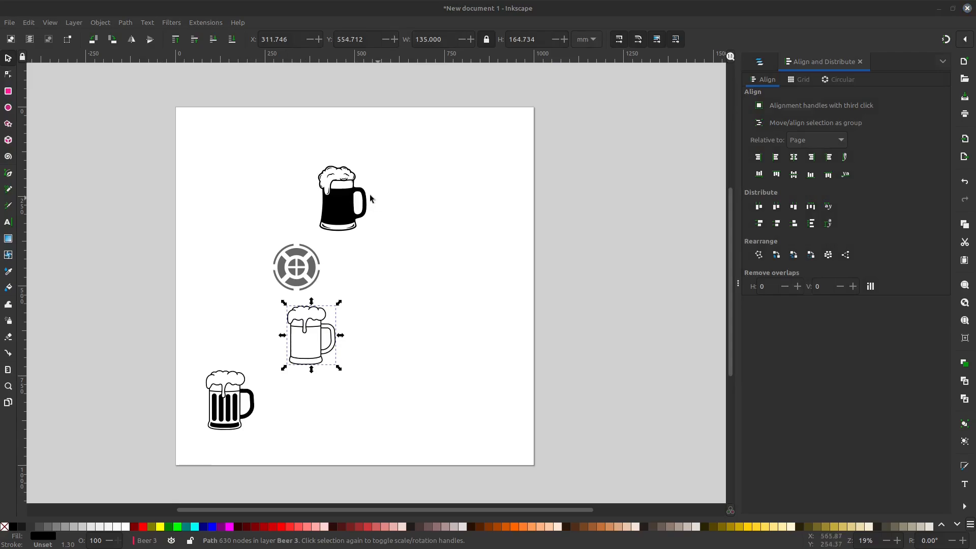
- Align the black mug to the left and top edges of the page
mouse_move(105, 137)
left_mouse_down()
mouse_move(414, 321)
mouse_move(438, 461)
left_mouse_up()
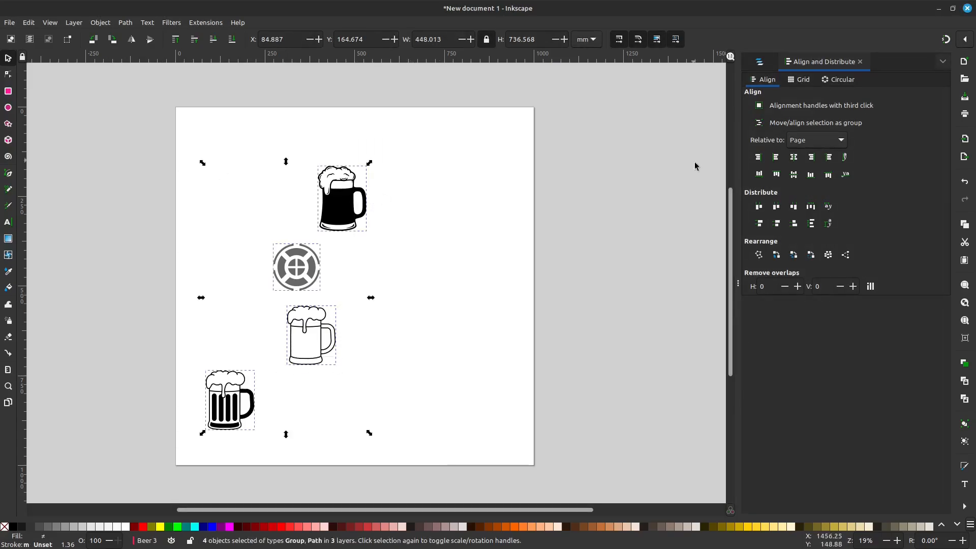
left_click(508, 202)
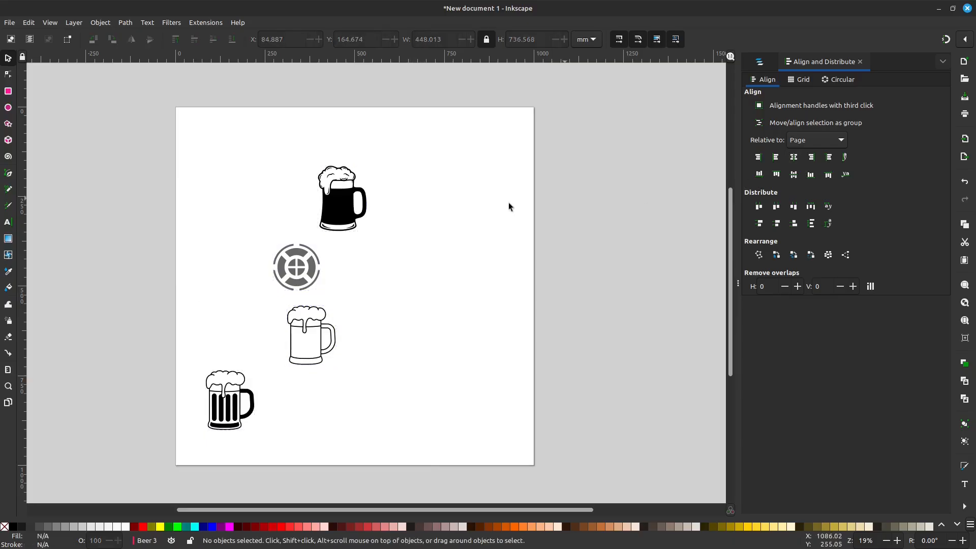
left_click(350, 205)
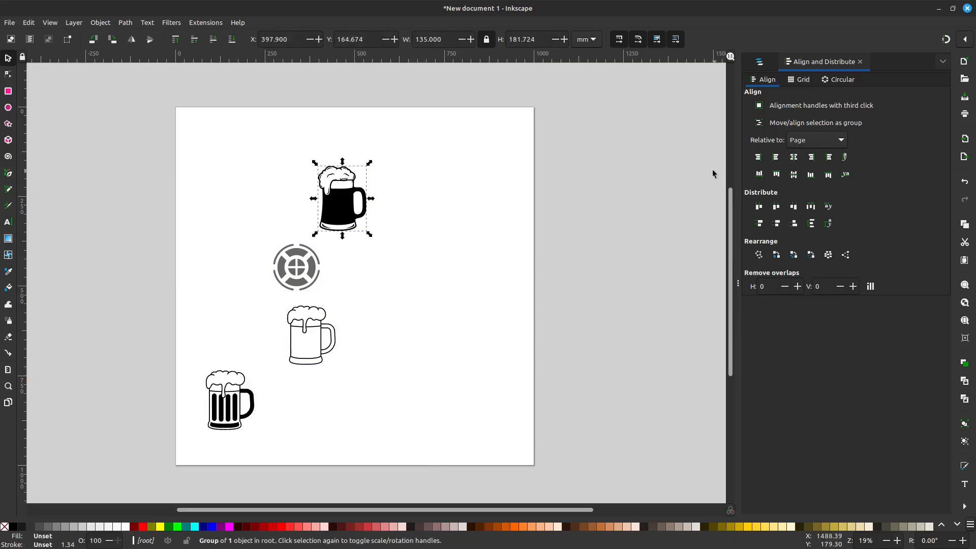
left_click(775, 157)
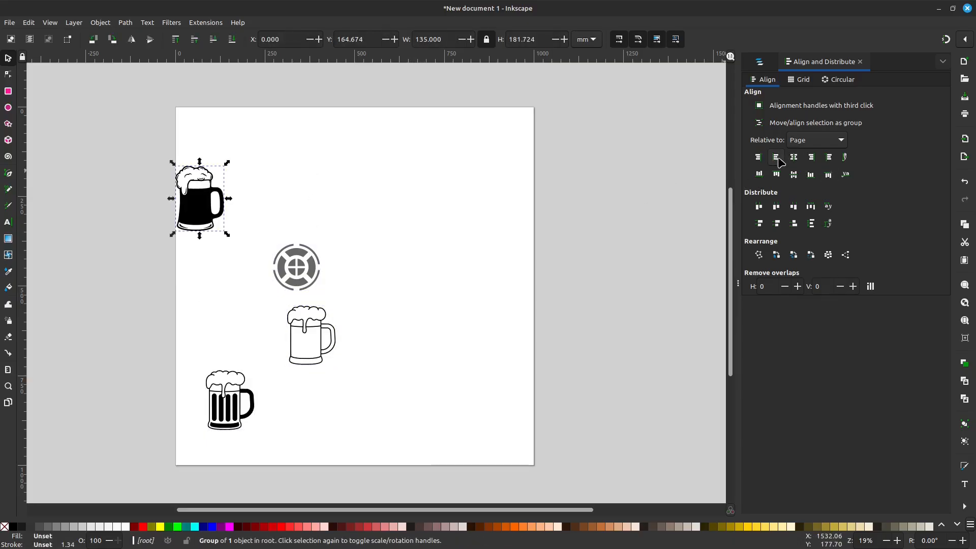
left_click(793, 174)
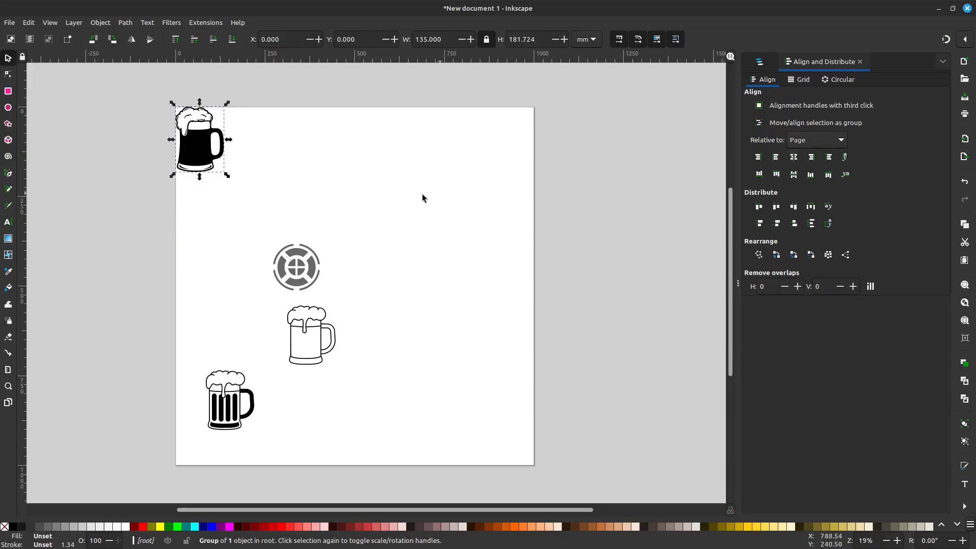
- Align the striped mug to the bottom and right edges of the page
left_click_drag(193, 360, 263, 456)
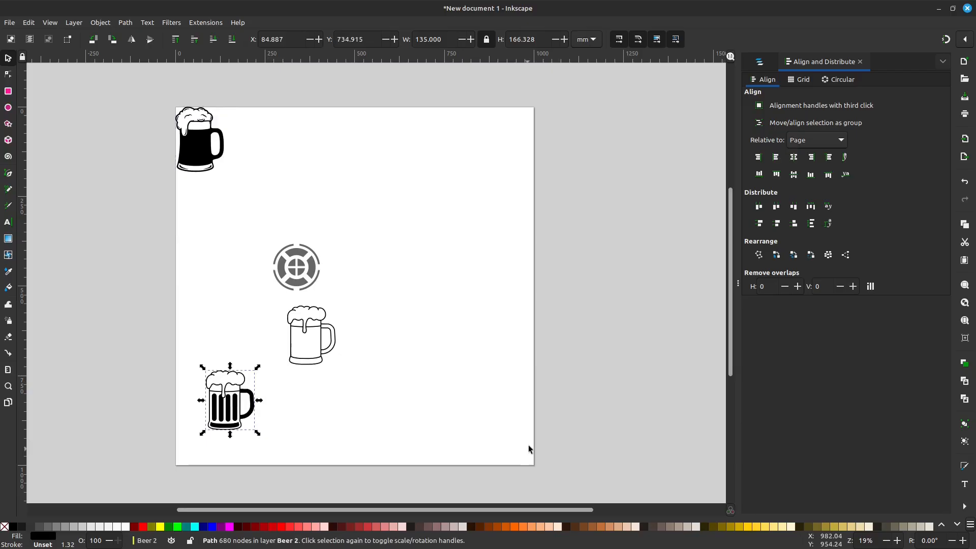
left_click(811, 175)
left_click(811, 158)
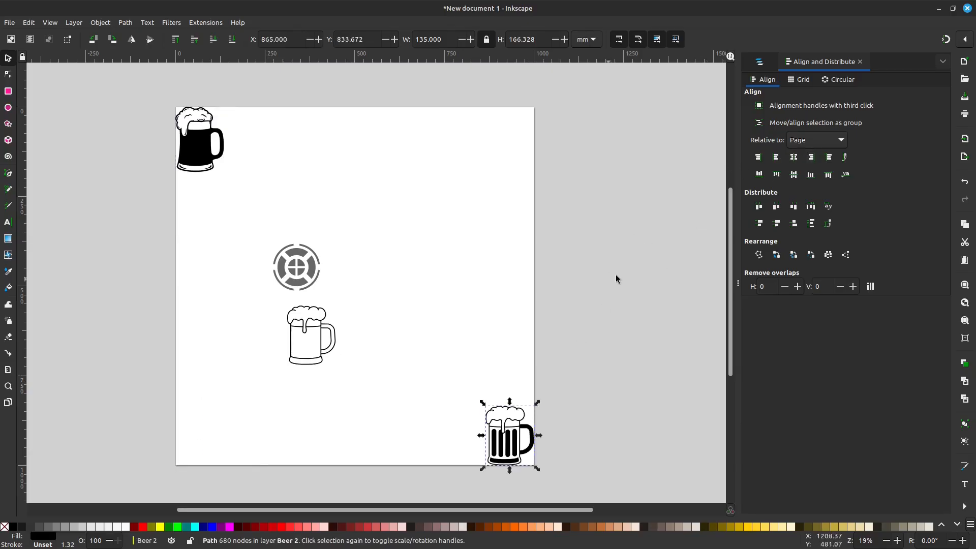
left_click(545, 256)
- Distribute the black mug, crosshairs, outlined mug and striped mug with even vertical and horizontal gaps between them
left_click_drag(96, 90, 562, 477)
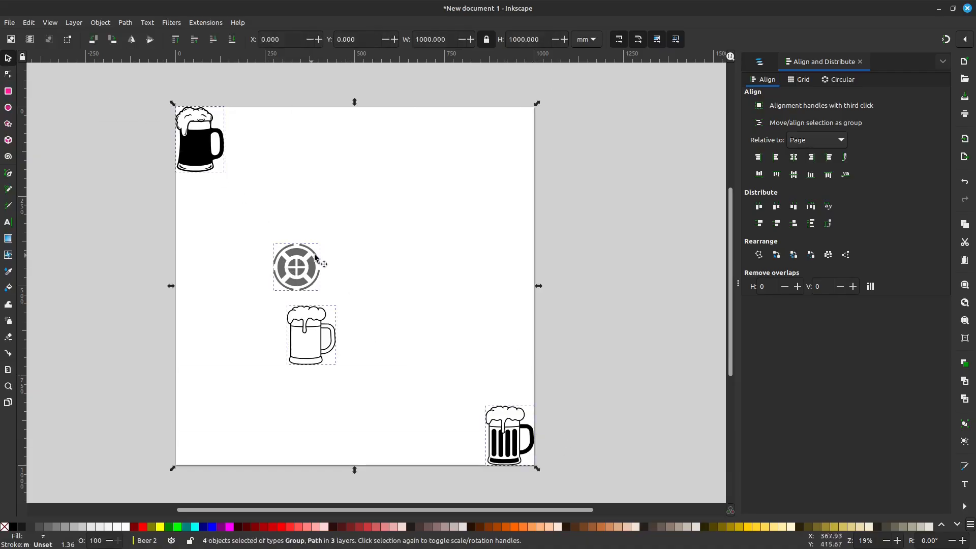
left_click(572, 254)
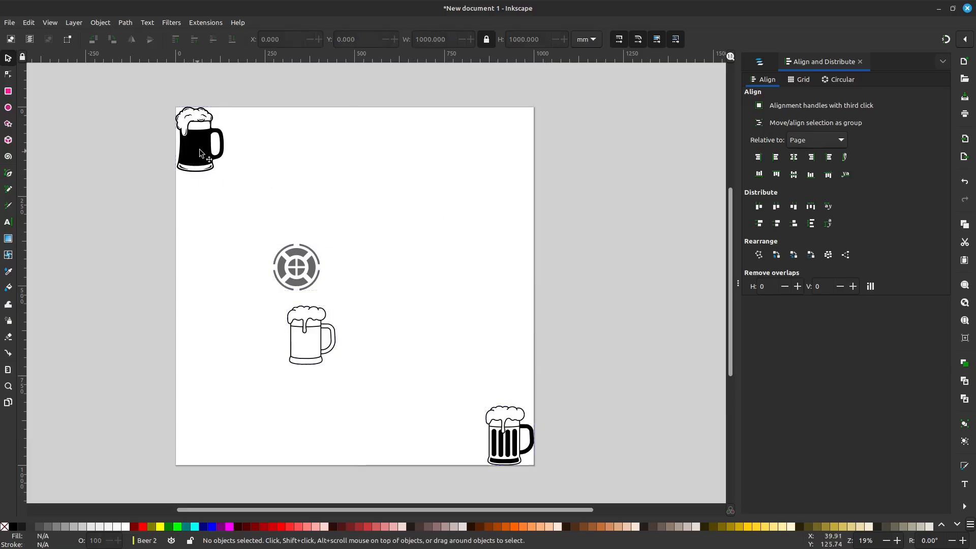
left_click(195, 154)
left_click(298, 260, "shift")
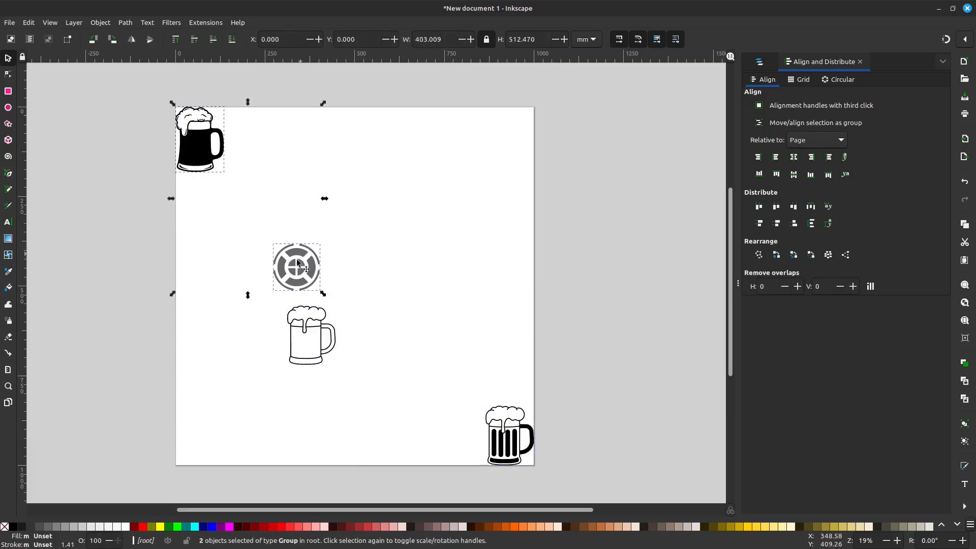
left_click(320, 329, "shift")
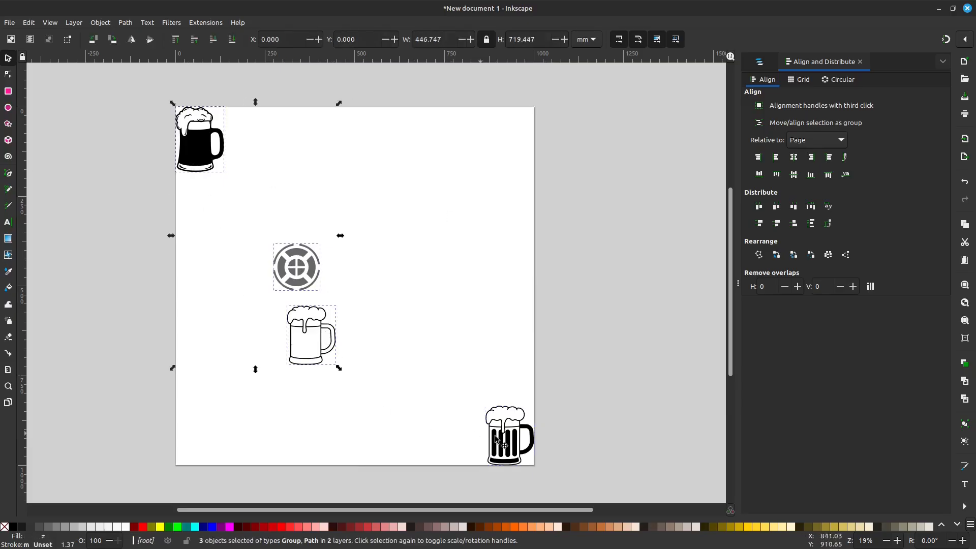
left_click(509, 445, "shift")
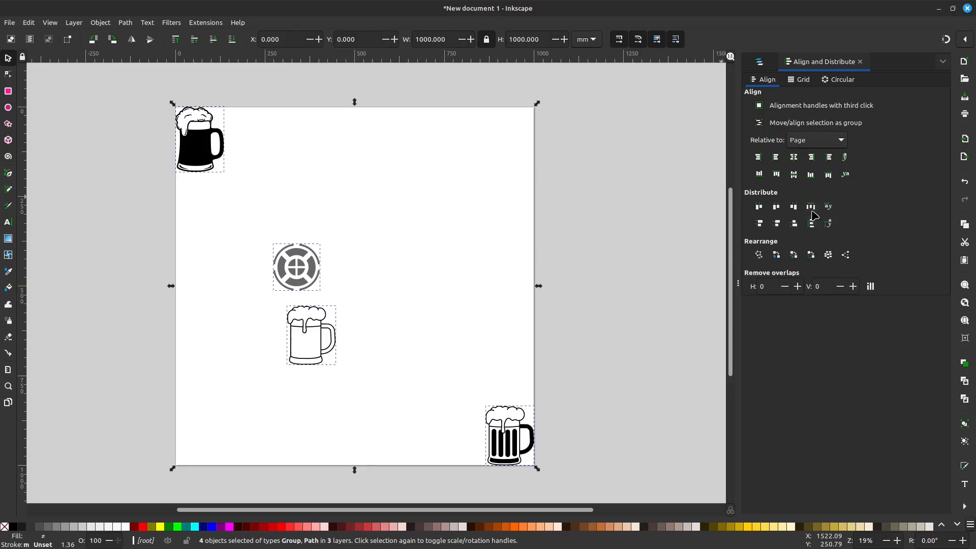
left_click(811, 224)
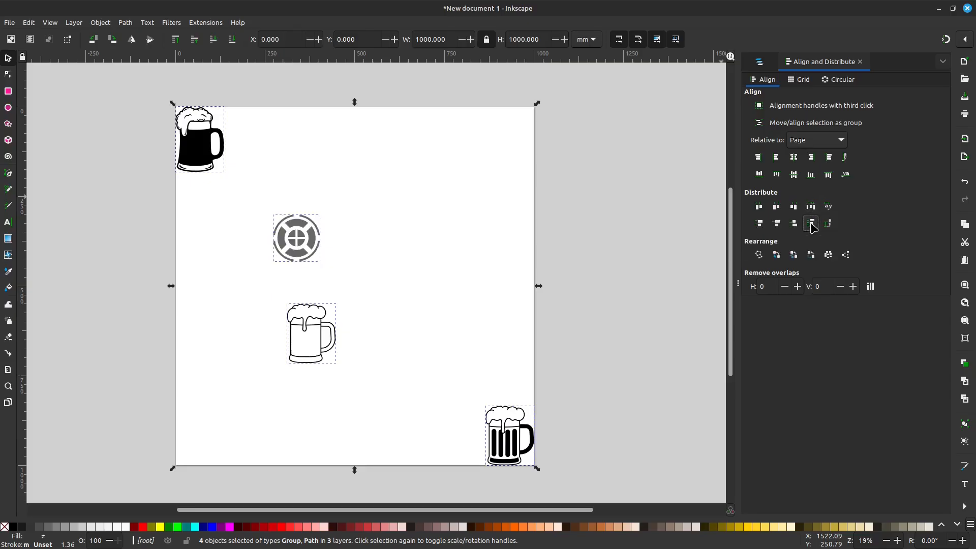
left_click(811, 206)
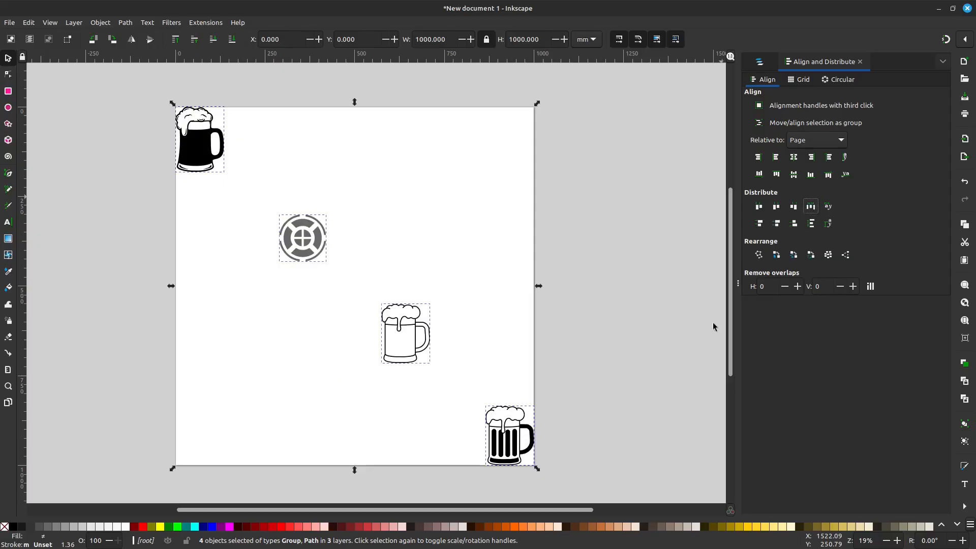
left_click(649, 283)
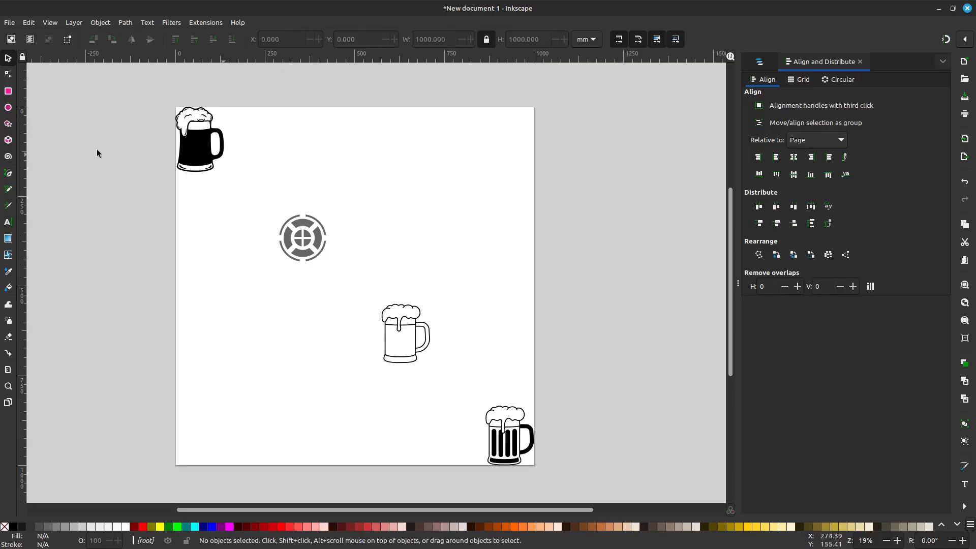
left_click_drag(120, 96, 578, 476)
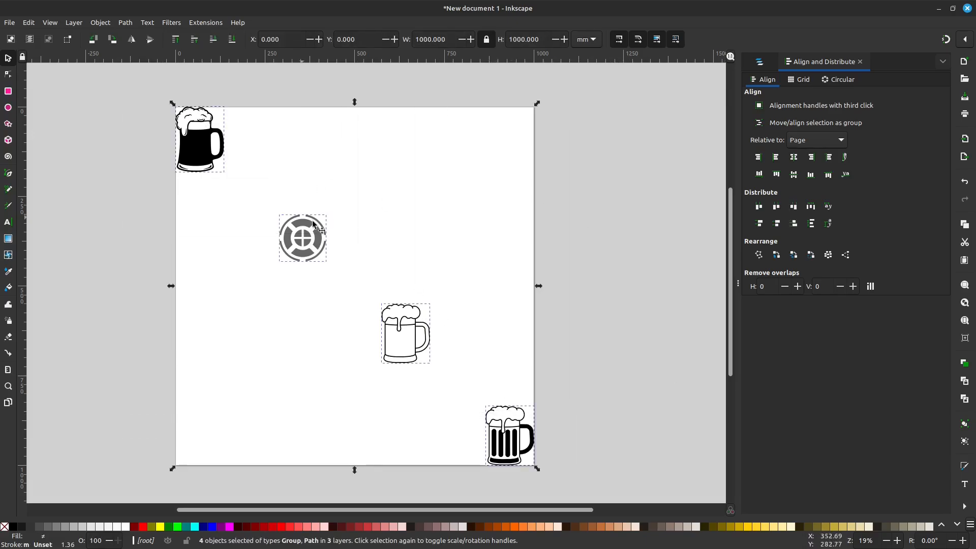
left_click(332, 206)
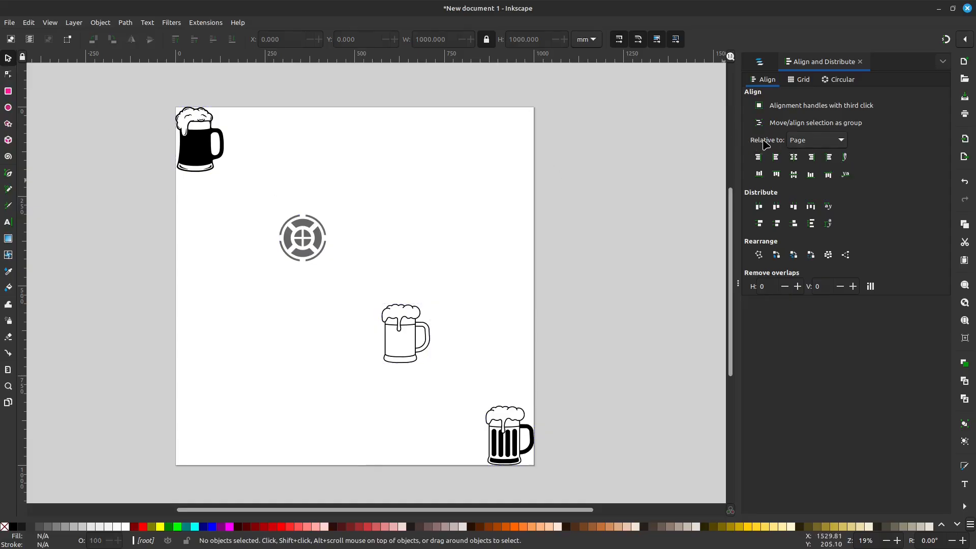
left_click(843, 144)
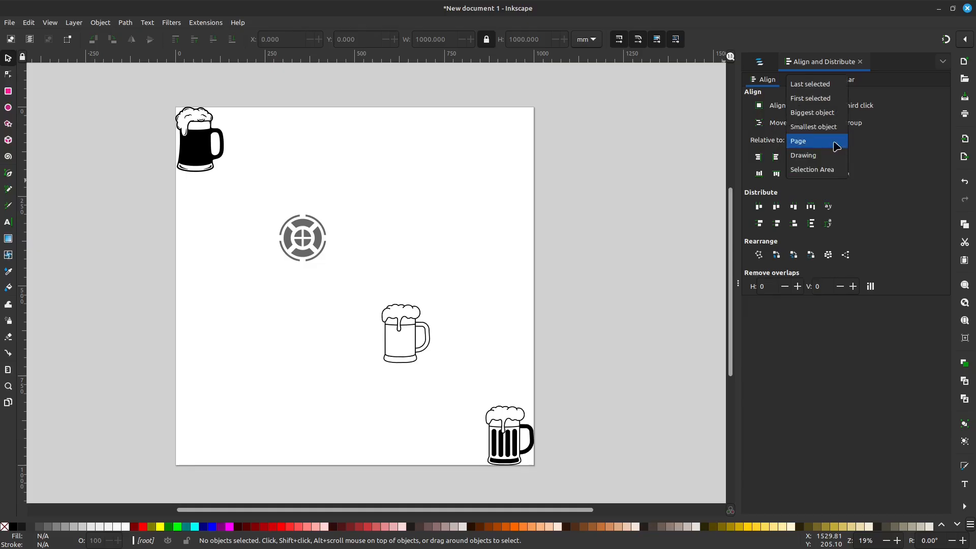
left_click(815, 145)
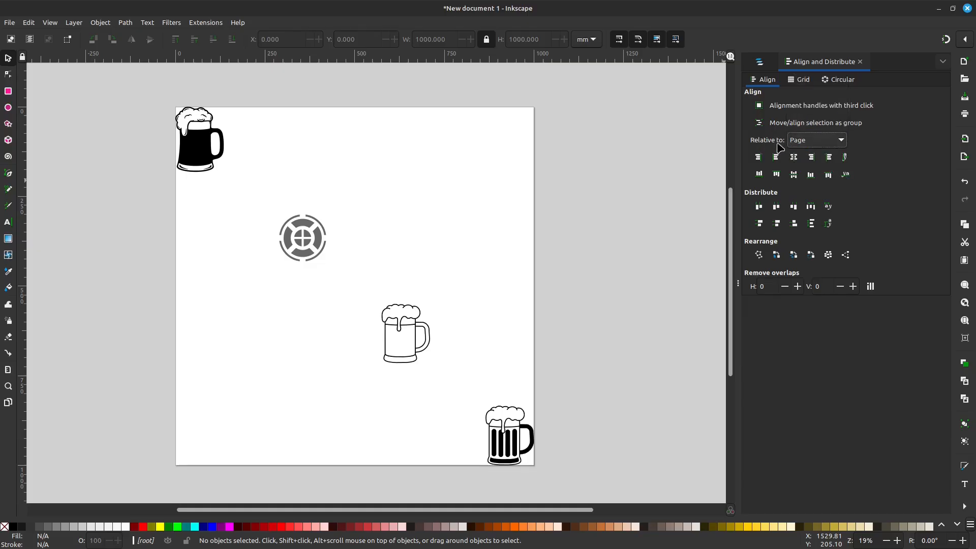
left_click(841, 144)
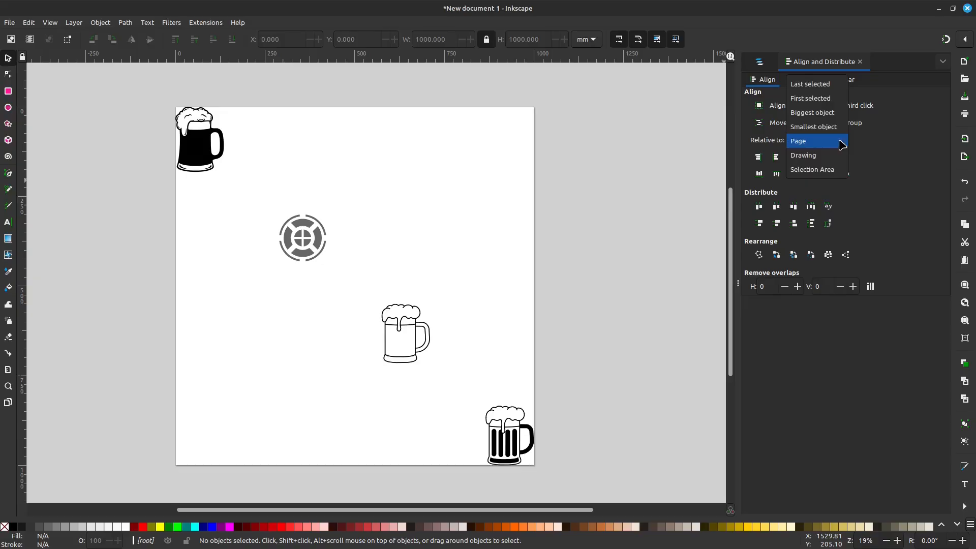
left_click(841, 144)
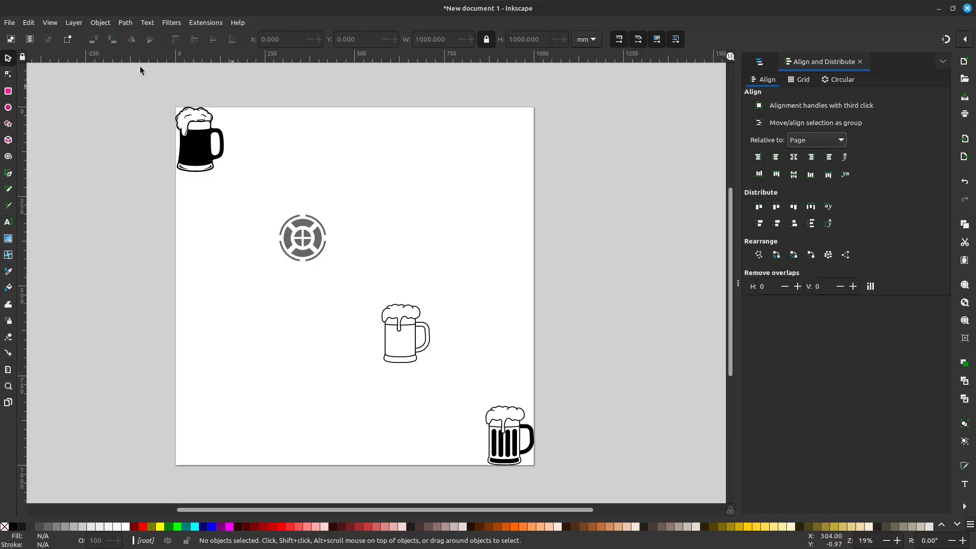
left_click_drag(116, 83, 589, 457)
left_click(596, 319)
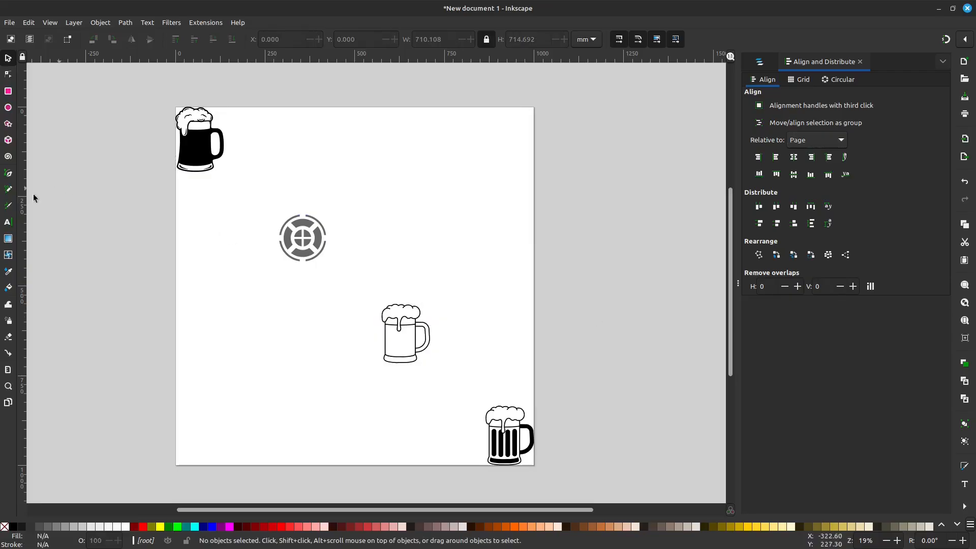